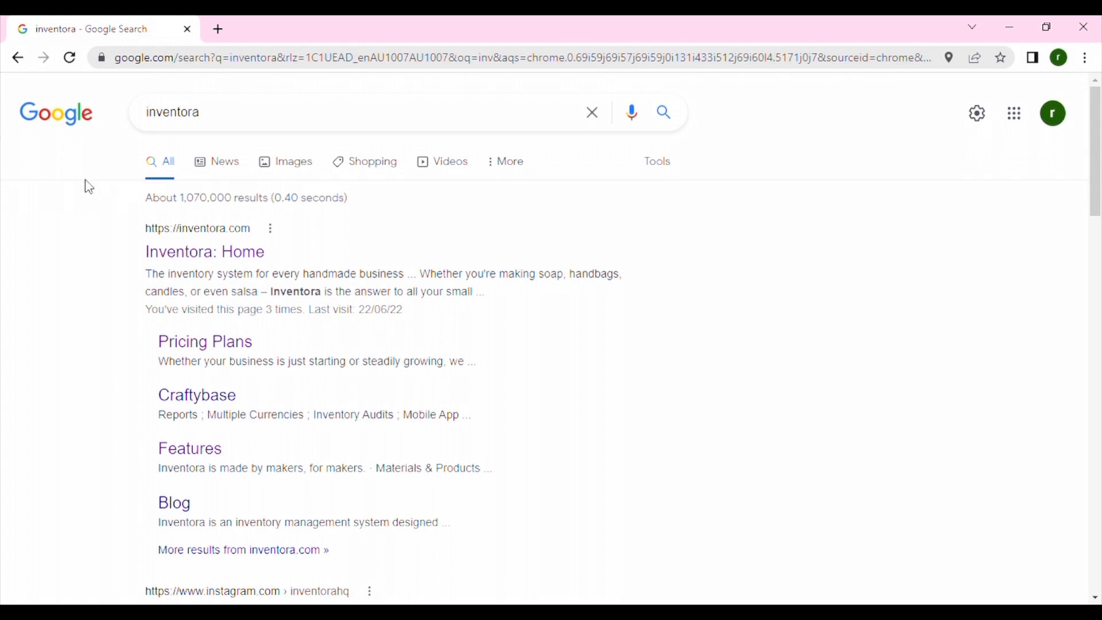
- Open the Inventora home page from the search results and log in to the account
{"action": "left_click", "coordinate": [207, 254]}
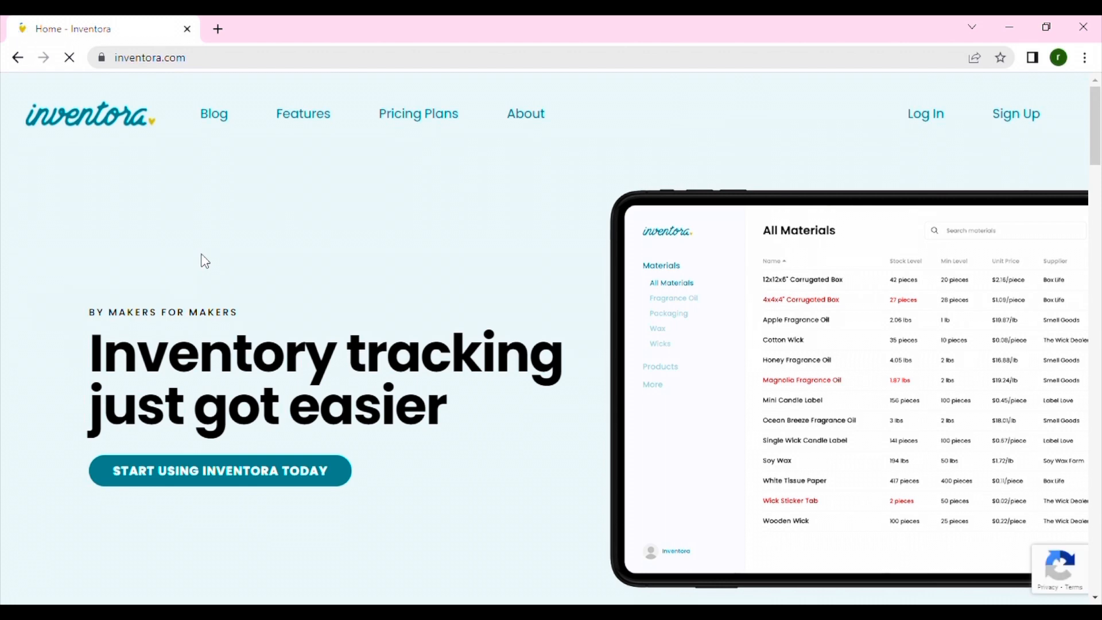
{"action": "mouse_move", "coordinate": [494, 253]}
{"action": "left_click", "coordinate": [939, 123]}
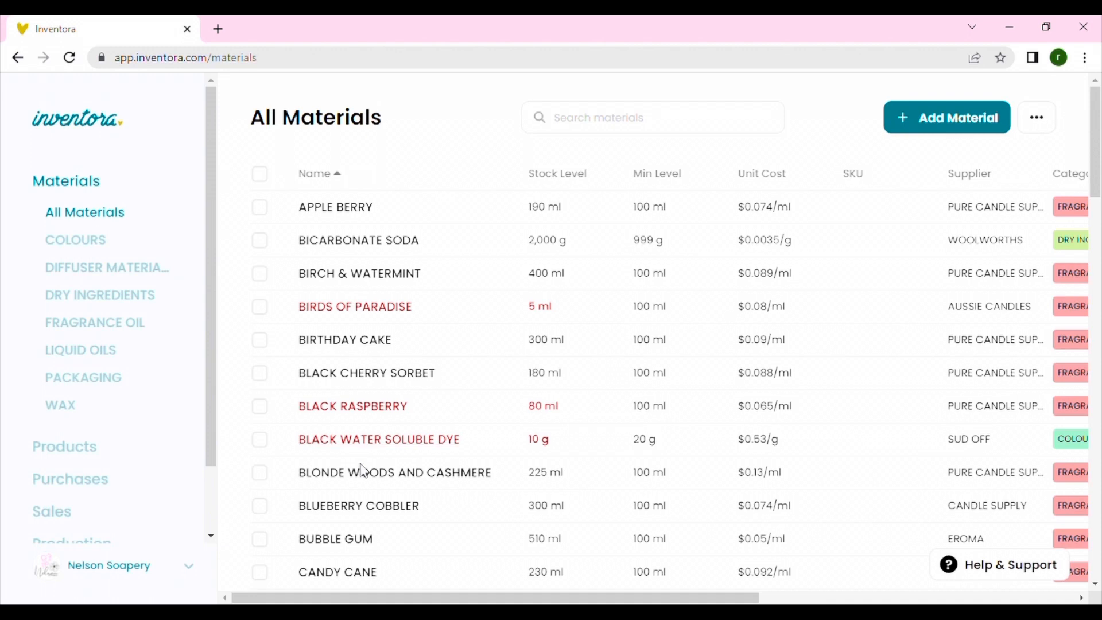
- Look through the list of all materials and the other available inventory sections
{"action": "scroll", "coordinate": [406, 536], "scroll_direction": "down", "scroll_amount": 5}
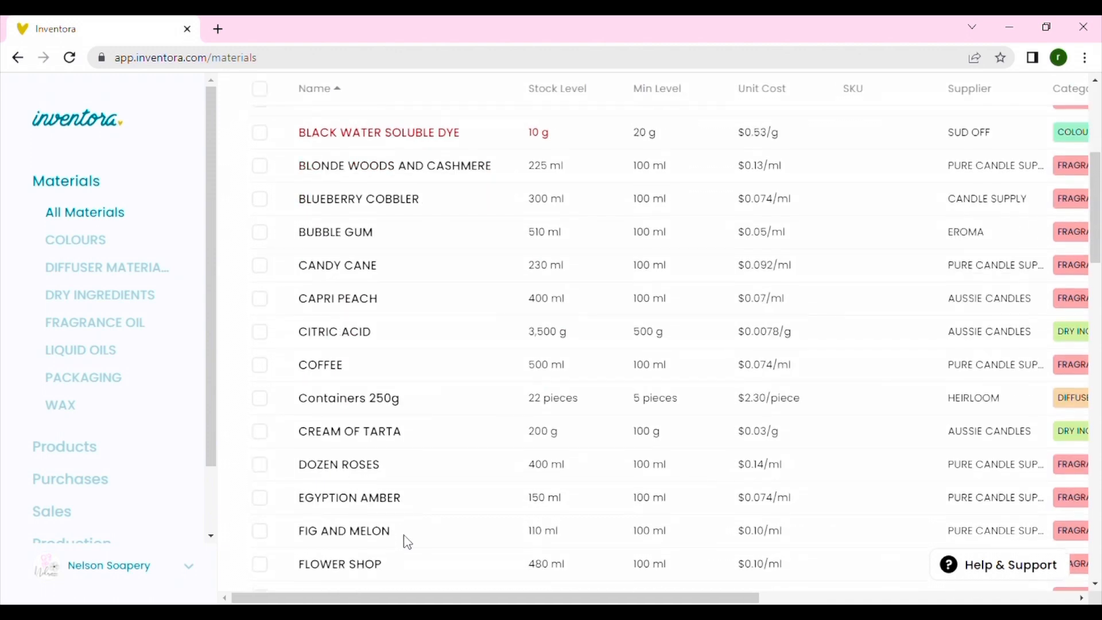
{"action": "scroll", "coordinate": [407, 541], "scroll_direction": "down", "scroll_amount": 5}
{"action": "scroll", "coordinate": [407, 541], "scroll_direction": "up", "scroll_amount": 9}
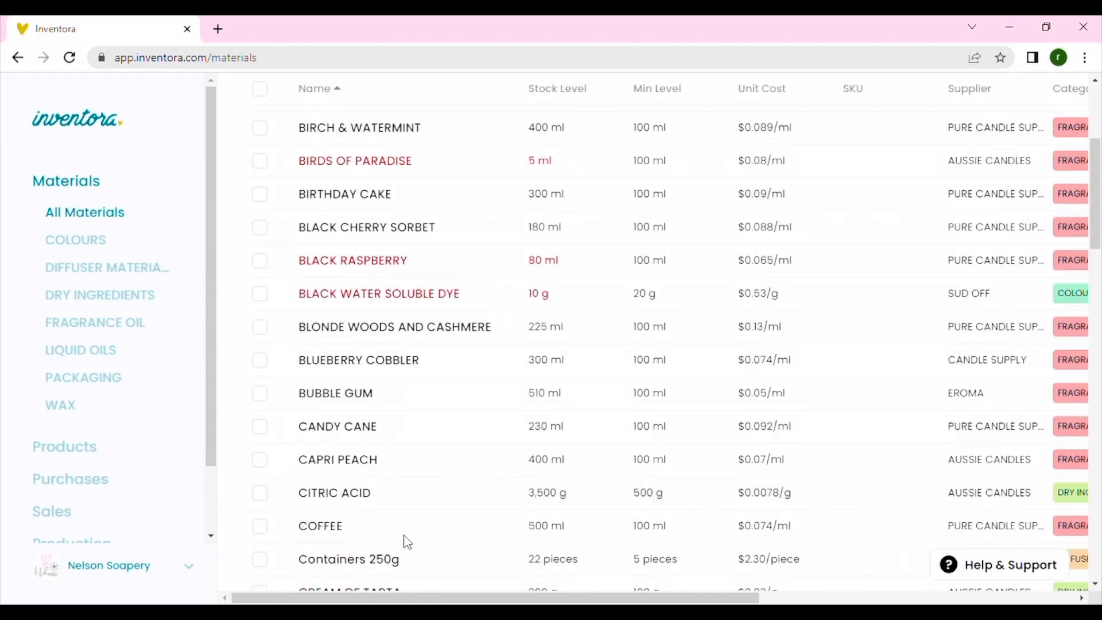
{"action": "scroll", "coordinate": [407, 542], "scroll_direction": "up", "scroll_amount": 3}
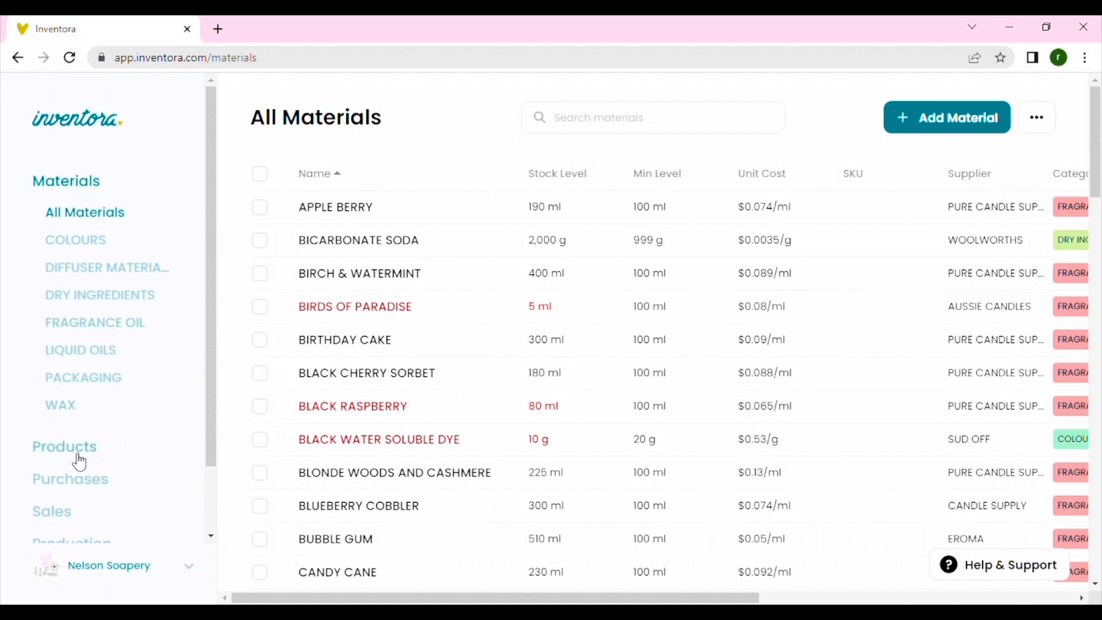
{"action": "scroll", "coordinate": [85, 488], "scroll_direction": "down", "scroll_amount": 2}
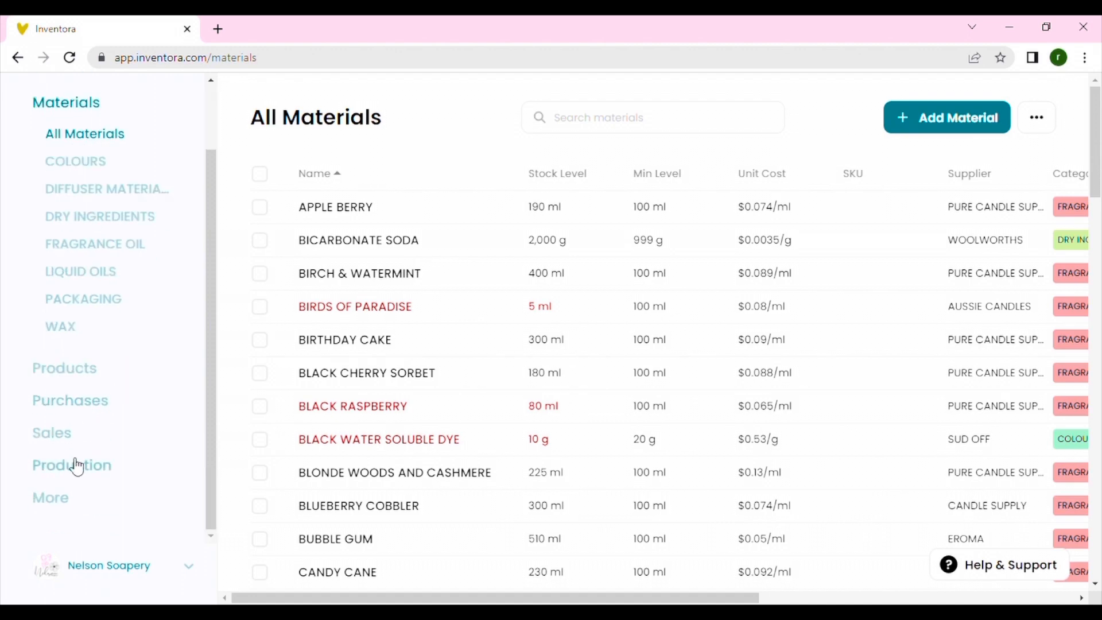
{"action": "scroll", "coordinate": [101, 308], "scroll_direction": "up", "scroll_amount": 1}
{"action": "scroll", "coordinate": [100, 308], "scroll_direction": "up", "scroll_amount": 1}
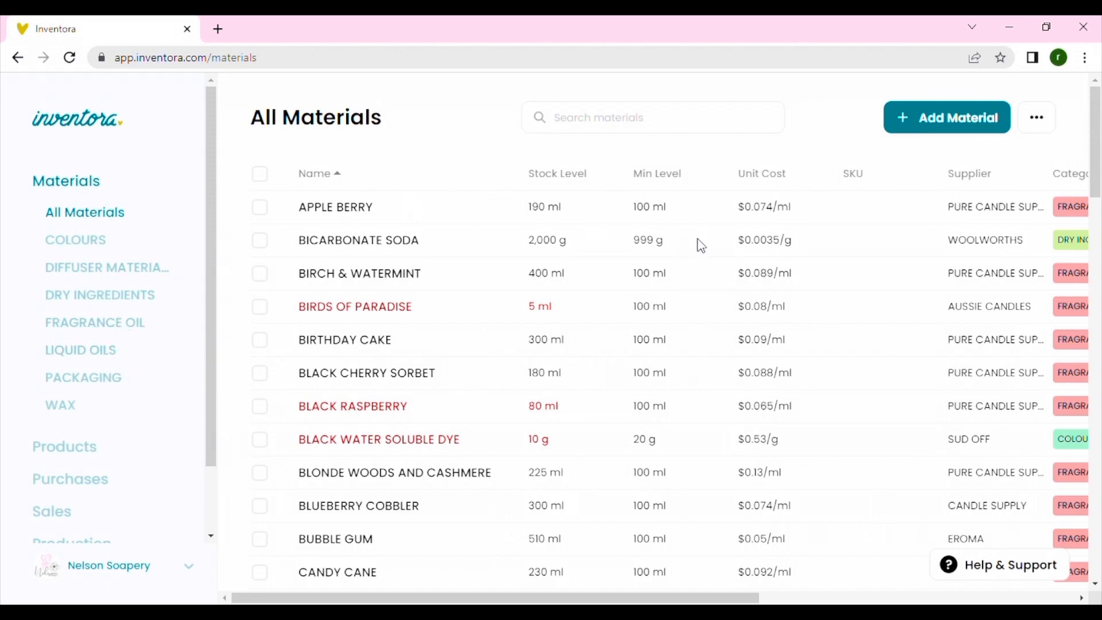
- Start a new material named Container 100g with a current stock level of 40 pieces
{"action": "left_click", "coordinate": [967, 128]}
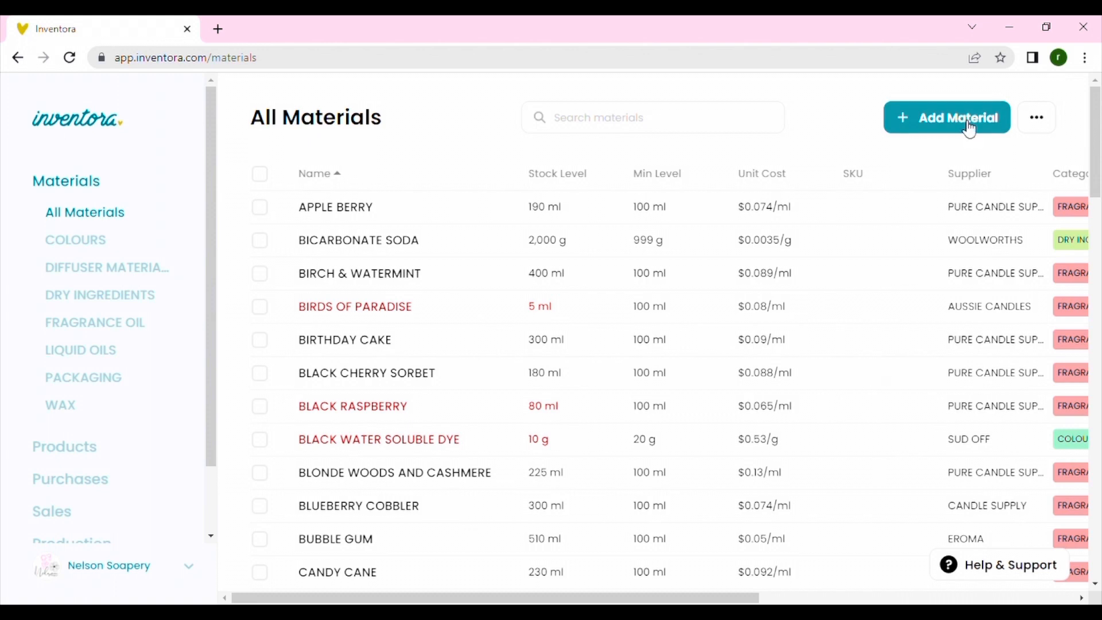
{"action": "left_click", "coordinate": [969, 128]}
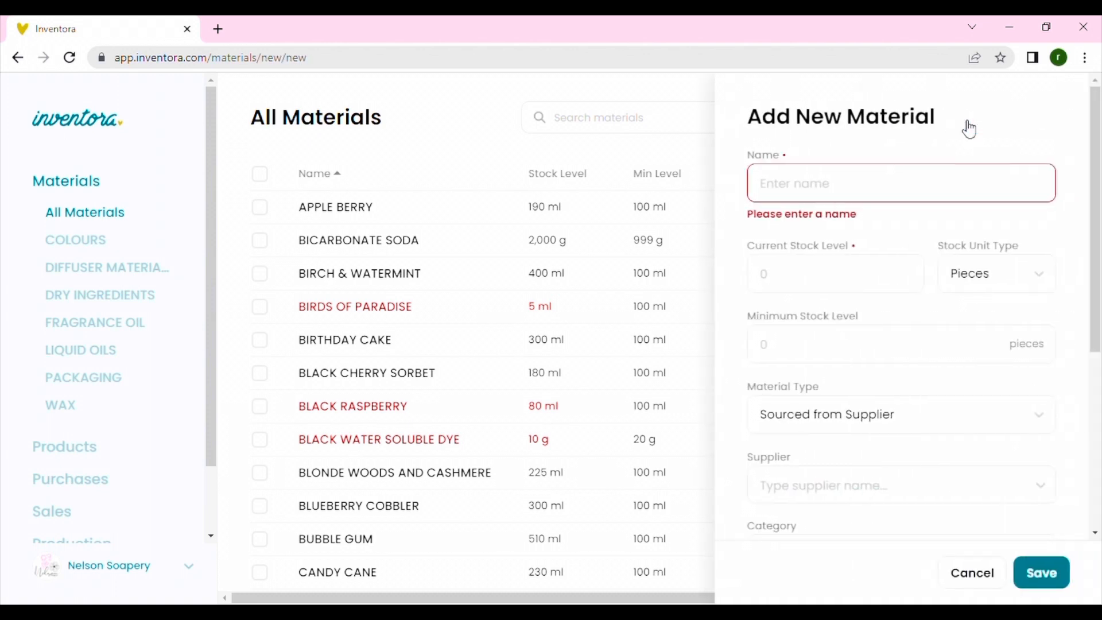
{"action": "left_click", "coordinate": [822, 195]}
{"action": "type", "text": "C"}
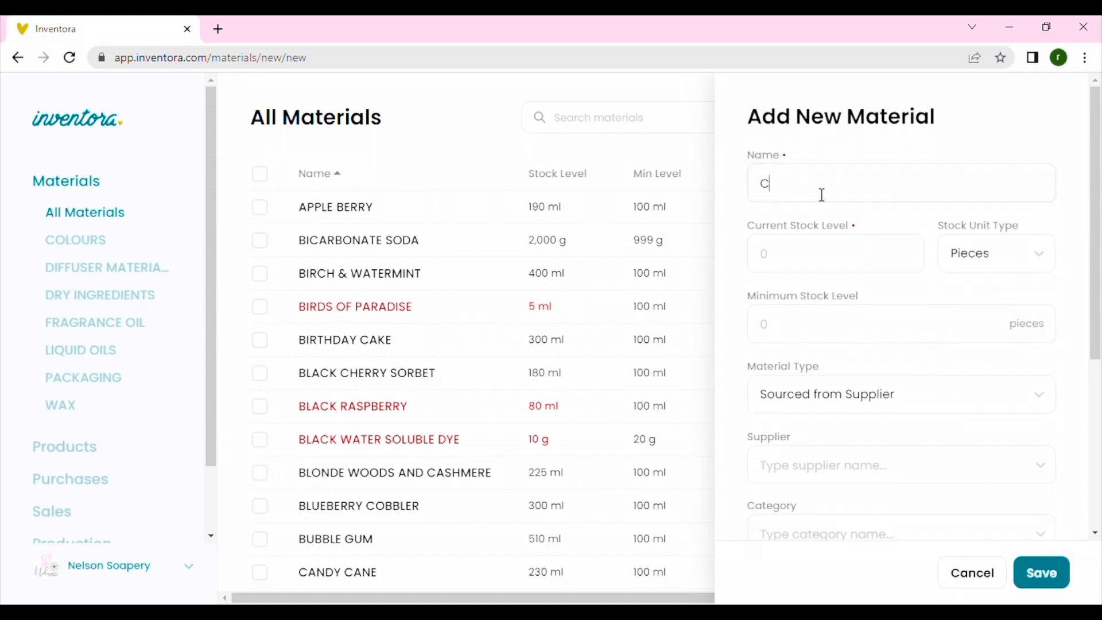
{"action": "type", "text": "ontainer 100g"}
{"action": "left_click", "coordinate": [882, 269]}
{"action": "type", "text": "40"}
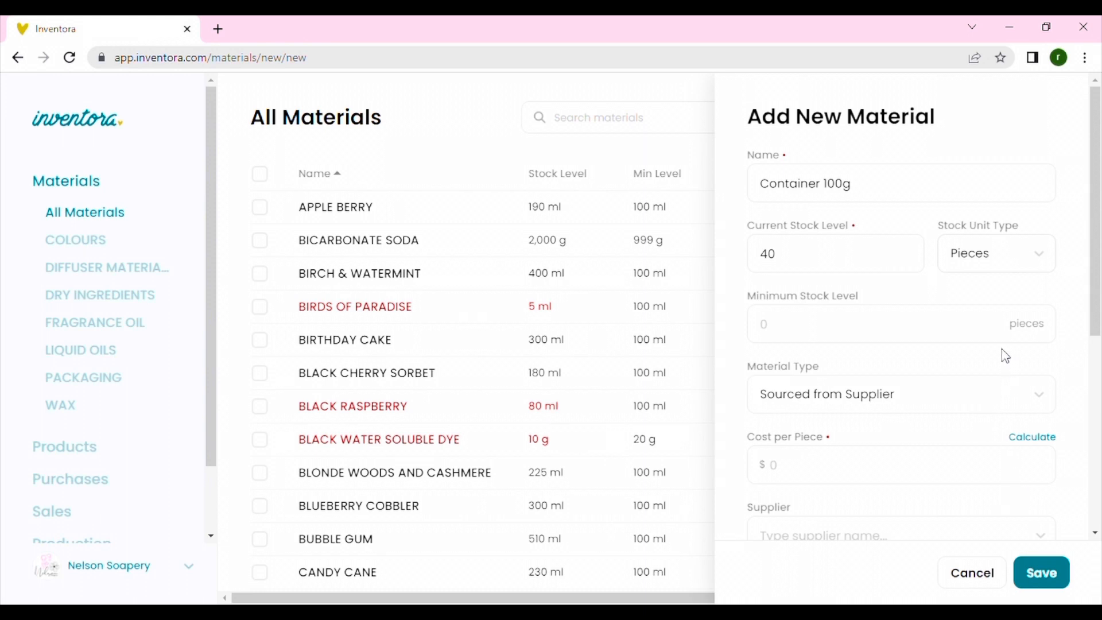
- Set the new material's minimum stock level to 10 pieces and its cost per piece to $1.70
{"action": "left_click", "coordinate": [1001, 366]}
{"action": "left_click", "coordinate": [1006, 308]}
{"action": "type", "text": "10"}
{"action": "scroll", "coordinate": [924, 401], "scroll_direction": "down", "scroll_amount": 1}
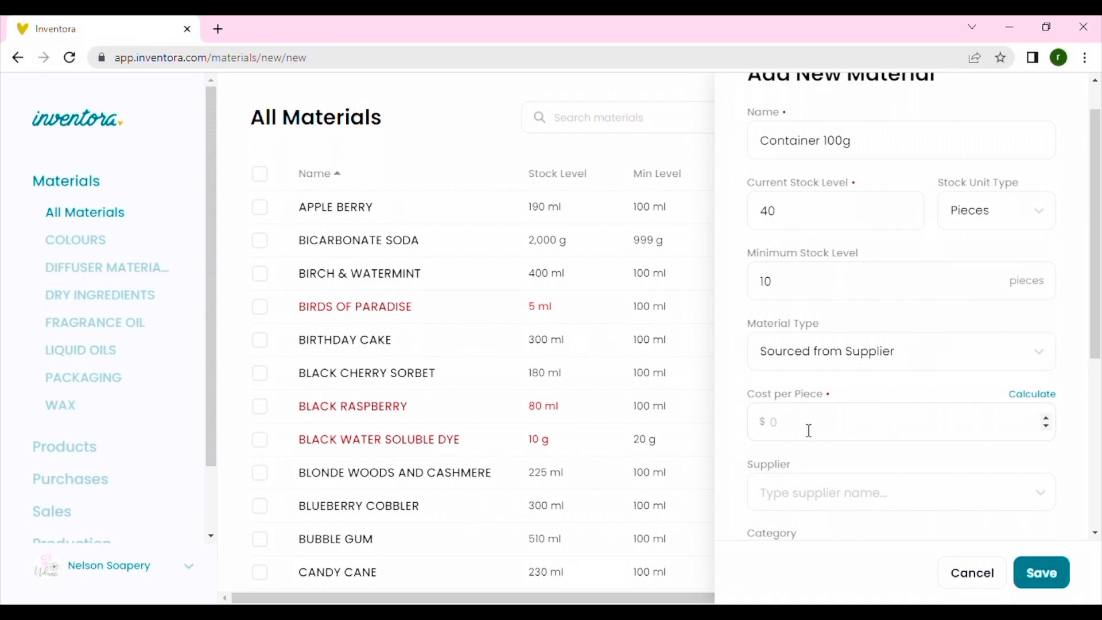
{"action": "type", "text": "1.70"}
{"action": "left_click", "coordinate": [1044, 398]}
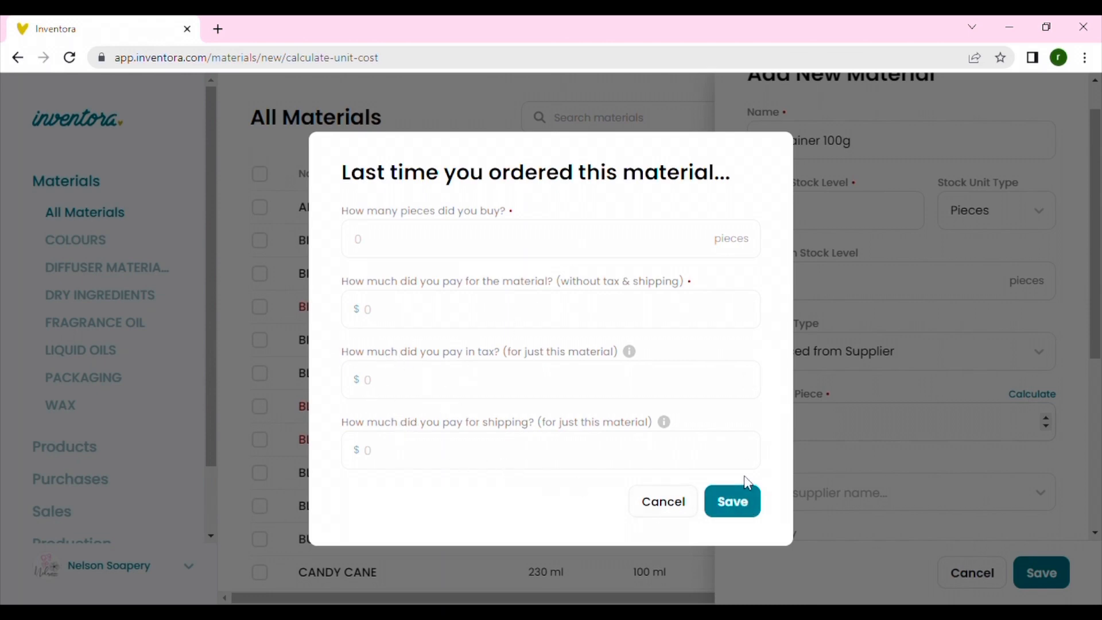
{"action": "left_click", "coordinate": [675, 509]}
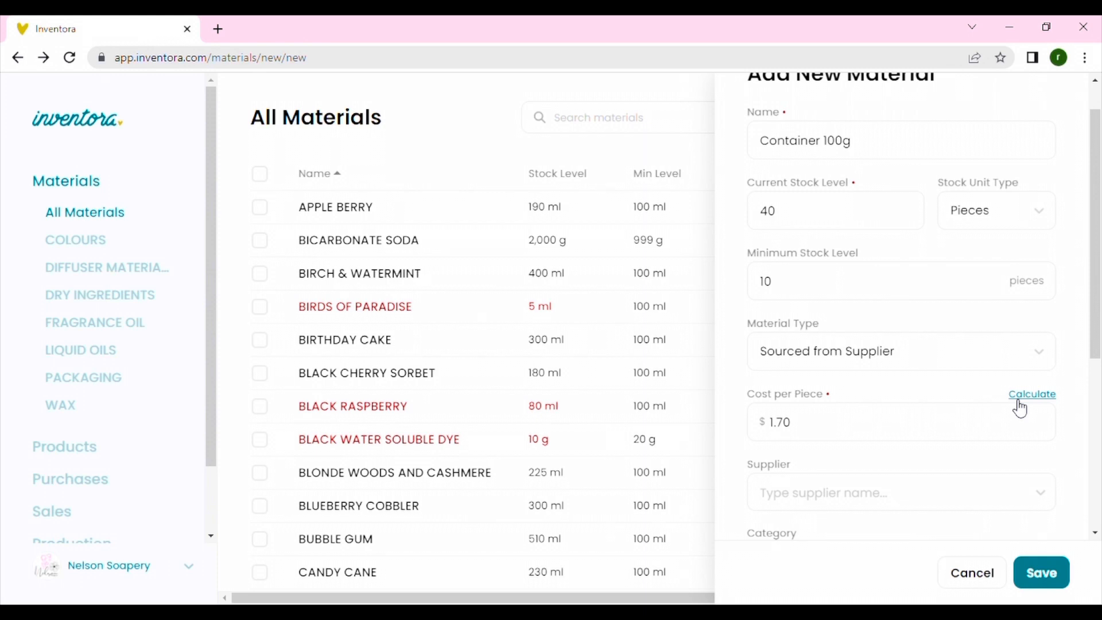
- Assign HEIRLOOM as the supplier of the new container material
{"action": "scroll", "coordinate": [912, 472], "scroll_direction": "down", "scroll_amount": 1}
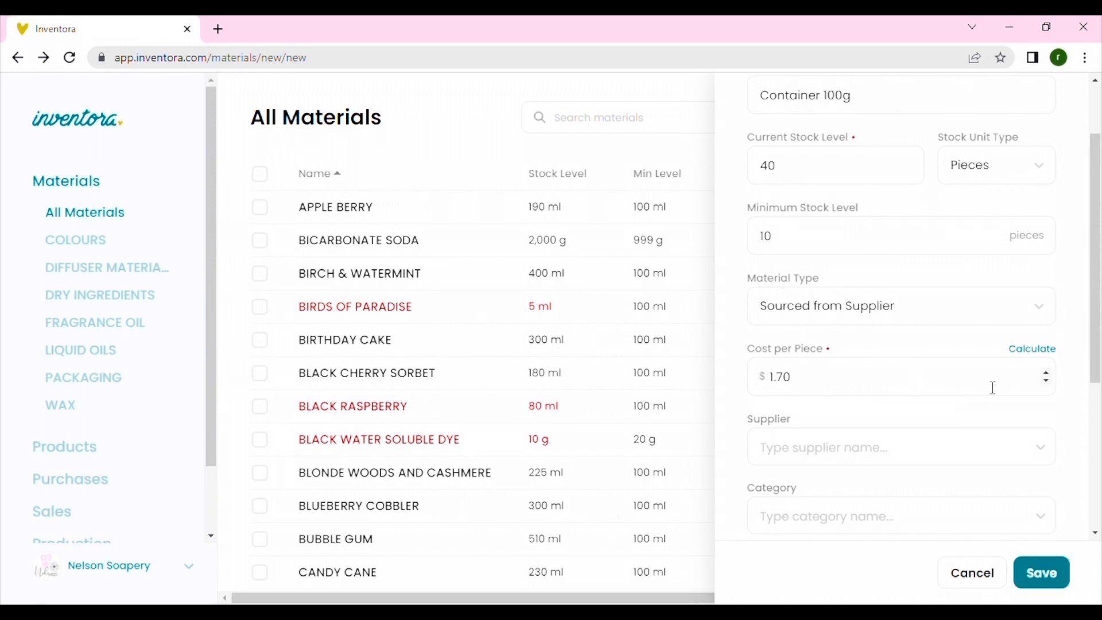
{"action": "left_click", "coordinate": [833, 451]}
{"action": "scroll", "coordinate": [804, 538], "scroll_direction": "down", "scroll_amount": 2}
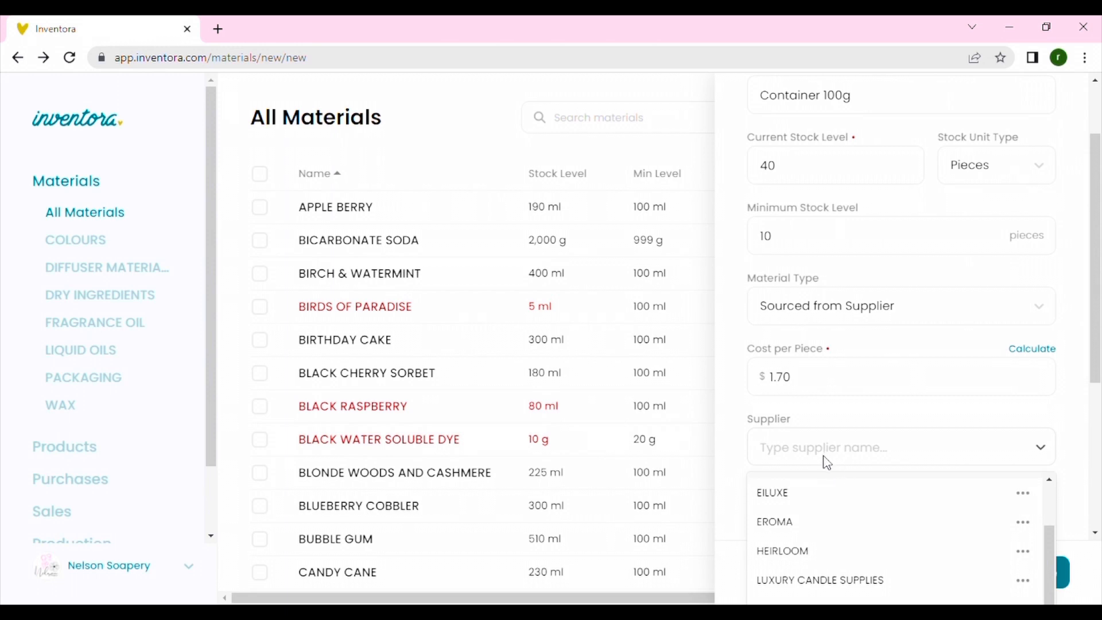
{"action": "left_click", "coordinate": [801, 551]}
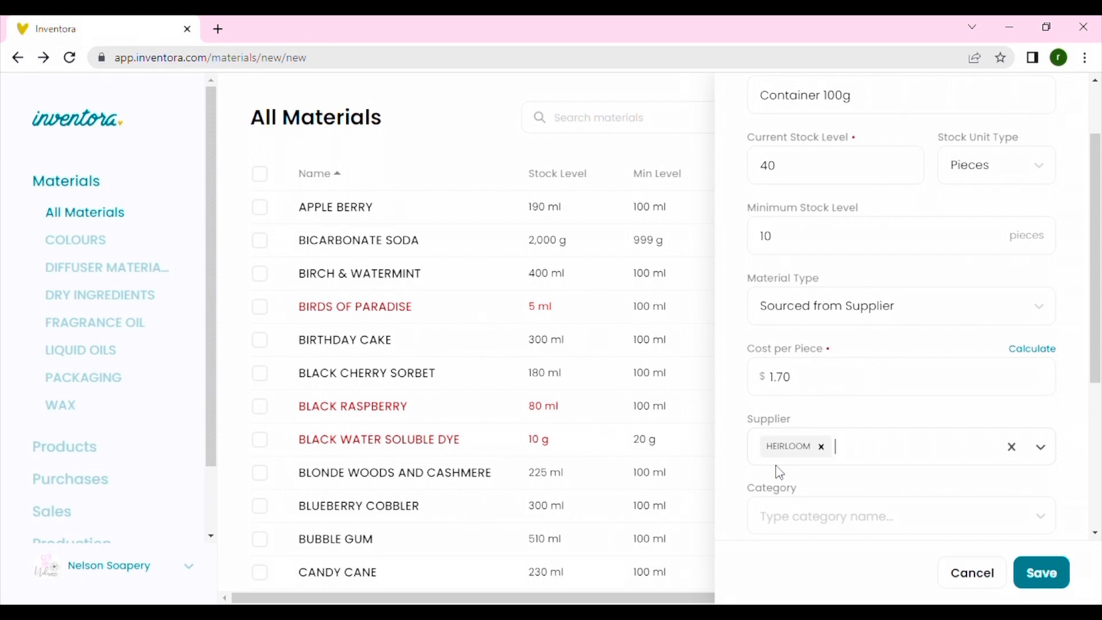
- Check the category options, leave the category empty, and save the Container 100g material
{"action": "scroll", "coordinate": [779, 472], "scroll_direction": "down", "scroll_amount": 2}
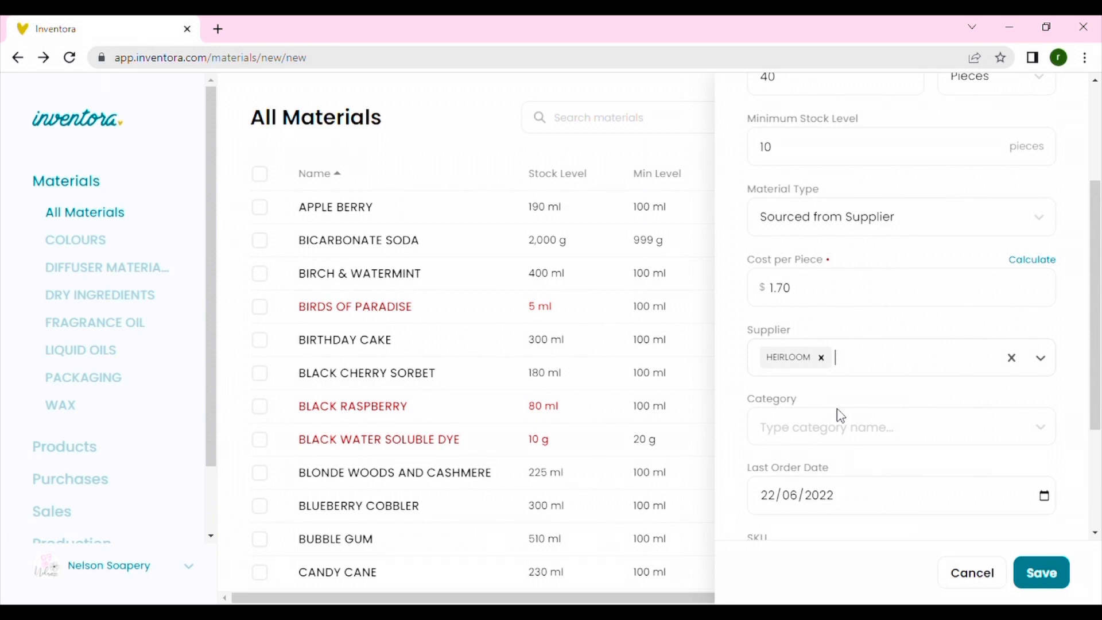
{"action": "left_click", "coordinate": [831, 437]}
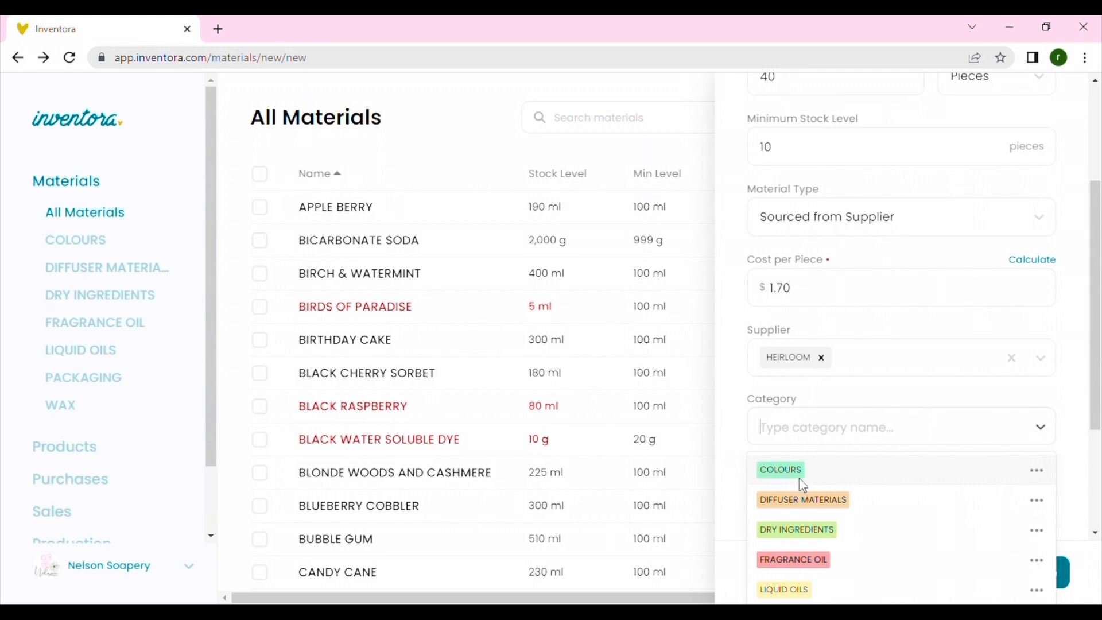
{"action": "left_click", "coordinate": [735, 453]}
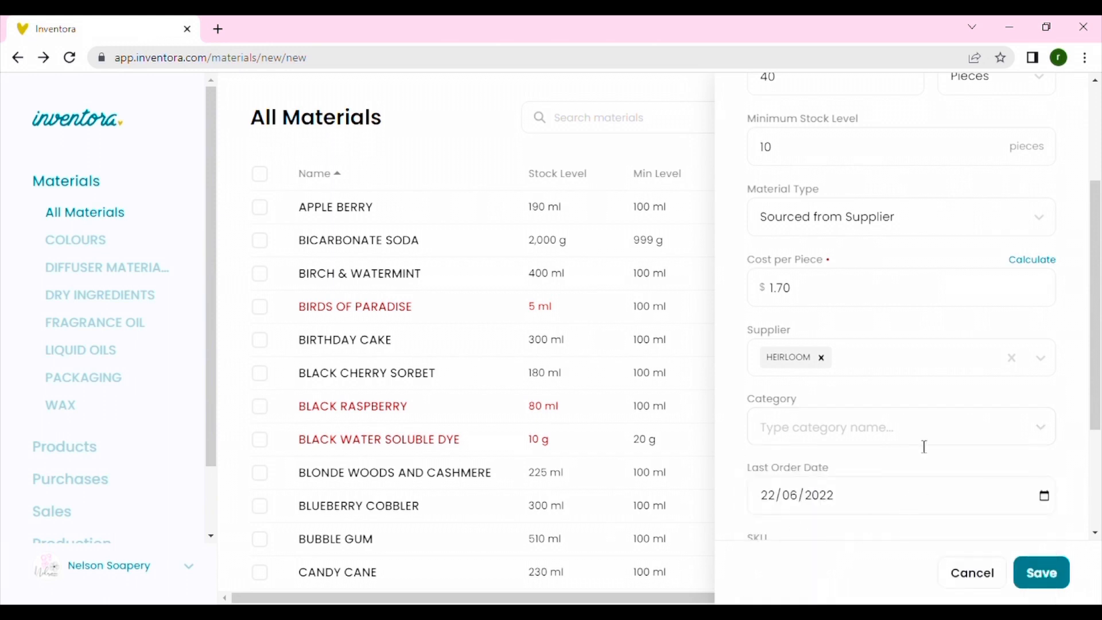
{"action": "scroll", "coordinate": [922, 445], "scroll_direction": "down", "scroll_amount": 3}
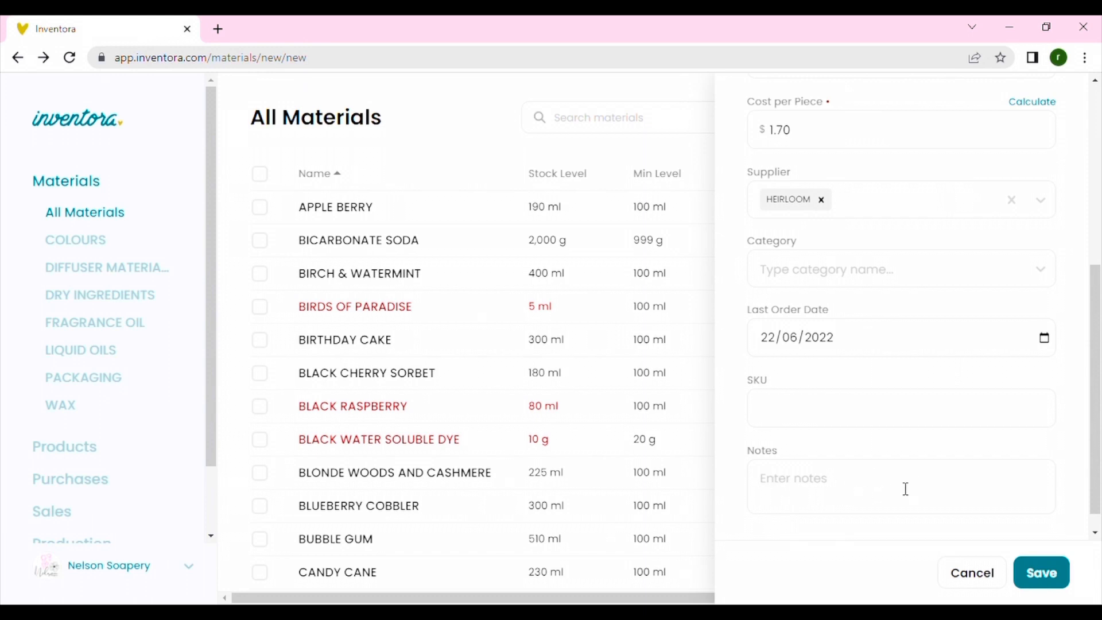
{"action": "left_click", "coordinate": [1055, 583]}
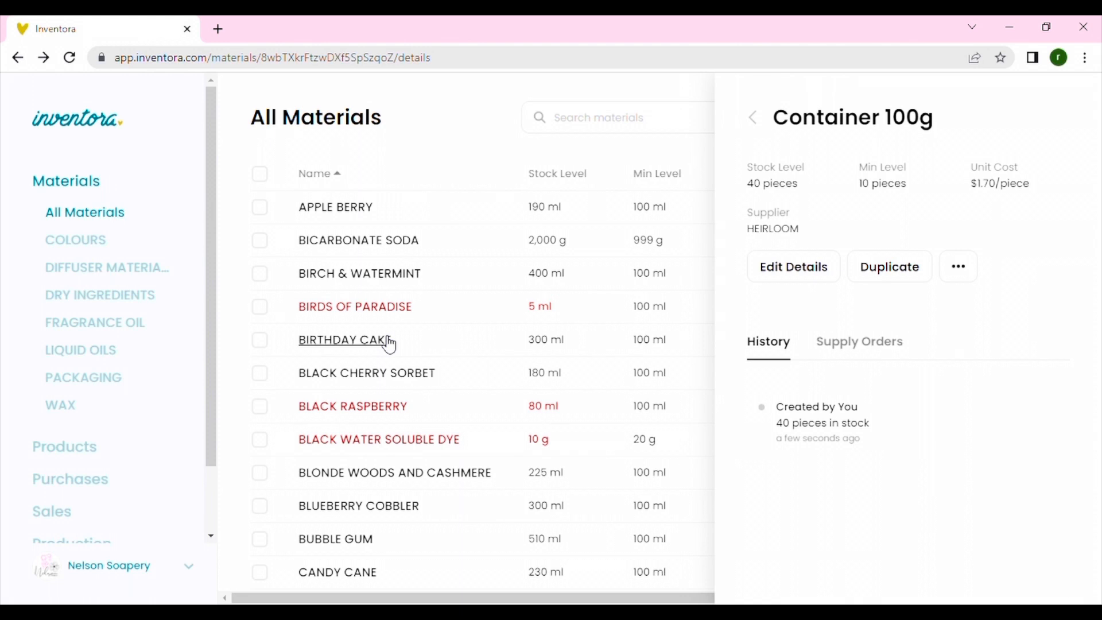
- Go to the products list and start a new product named Barrys Daughter soap whip
{"action": "scroll", "coordinate": [102, 446], "scroll_direction": "down", "scroll_amount": 2}
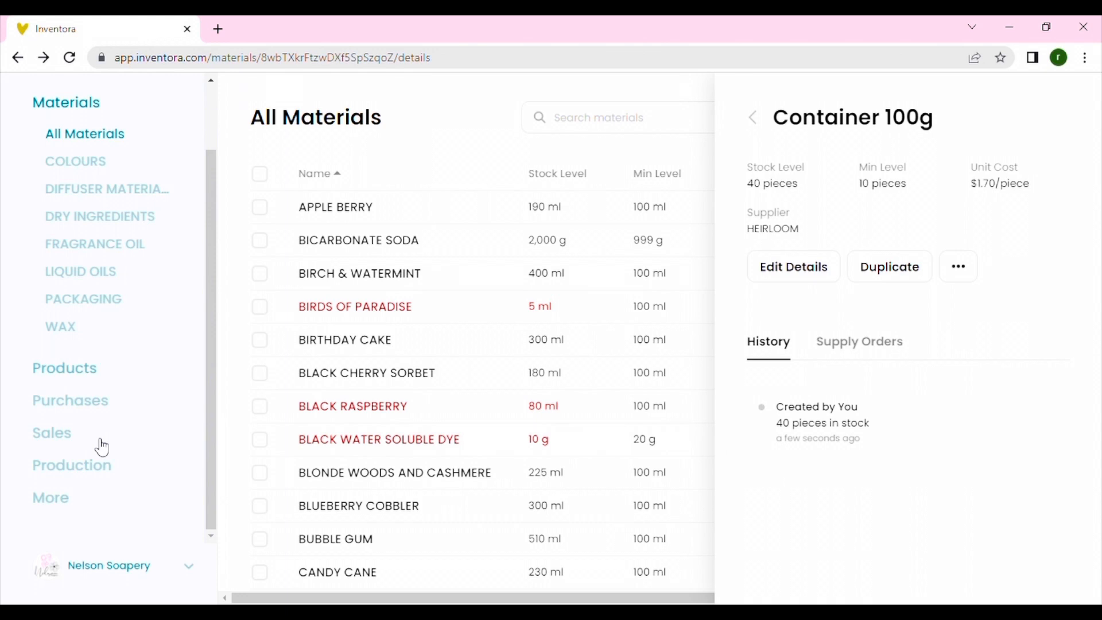
{"action": "left_click", "coordinate": [87, 381]}
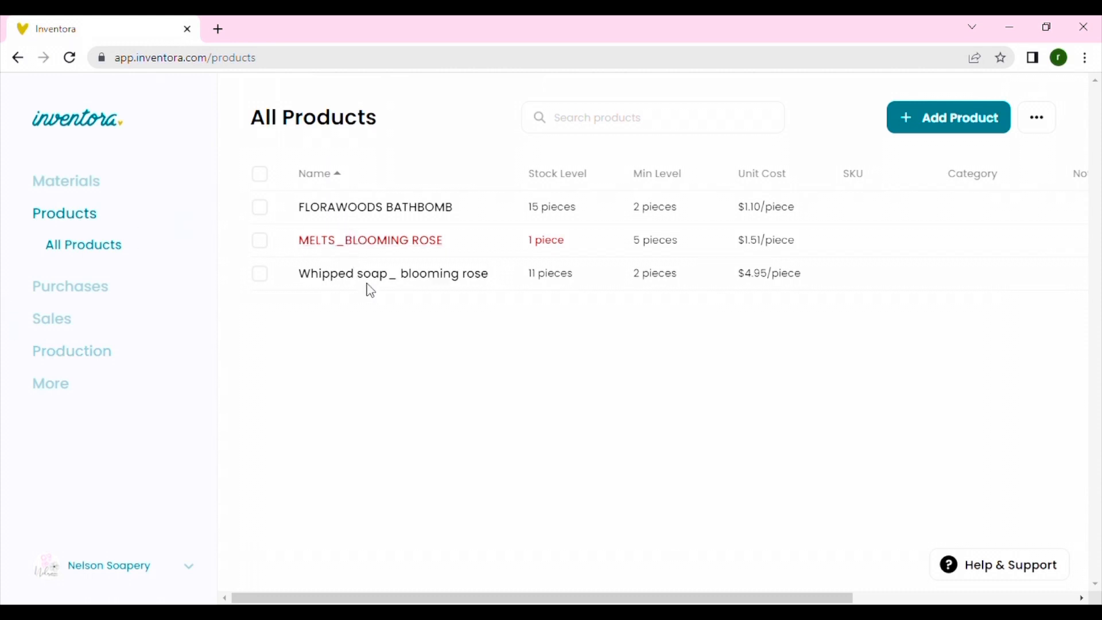
{"action": "left_click", "coordinate": [928, 132]}
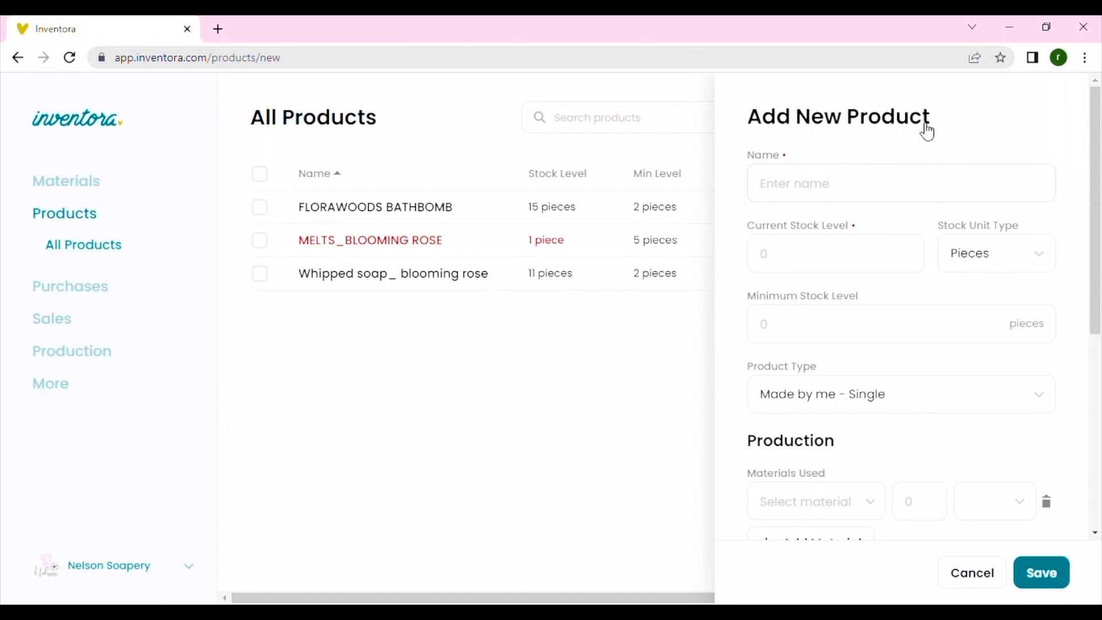
{"action": "type", "text": "Barrys Daughter"}
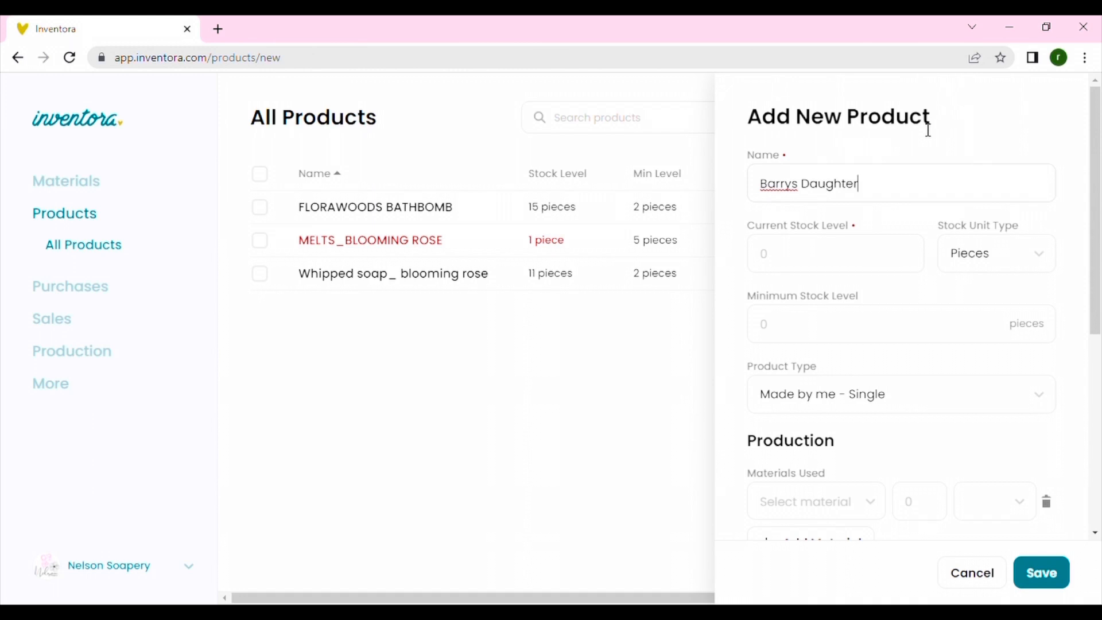
{"action": "type", "text": "soap whip"}
- Set the new product's current stock level to 12 pieces and its minimum stock level to 4
{"action": "left_click", "coordinate": [856, 262]}
{"action": "type", "text": "12"}
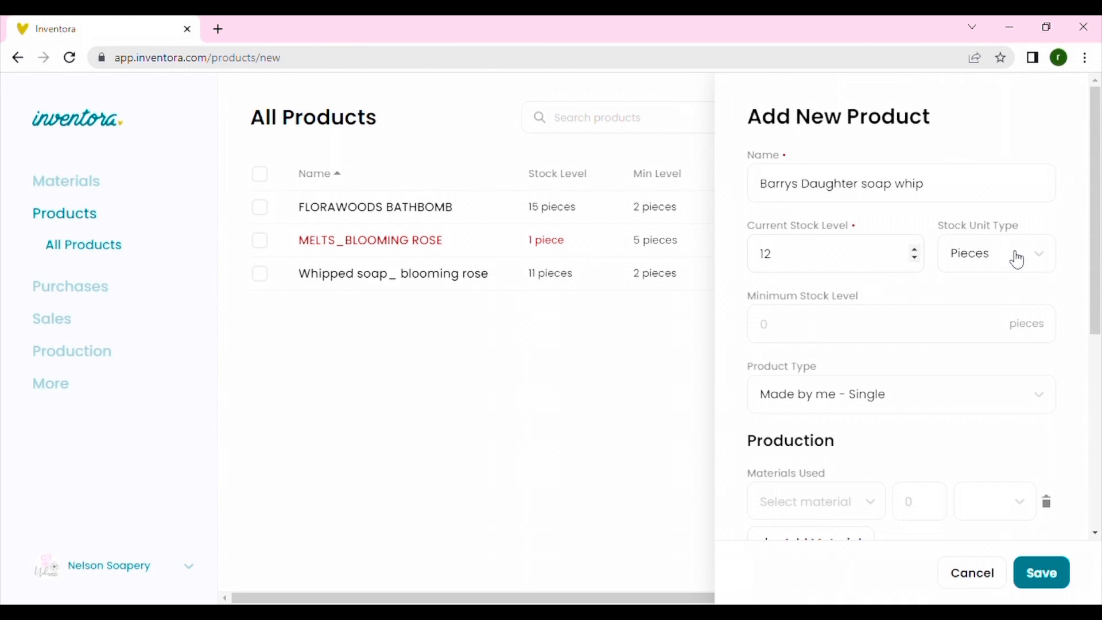
{"action": "left_click", "coordinate": [844, 331]}
{"action": "type", "text": "5"}
{"action": "scroll", "coordinate": [790, 342], "scroll_direction": "down", "scroll_amount": 1}
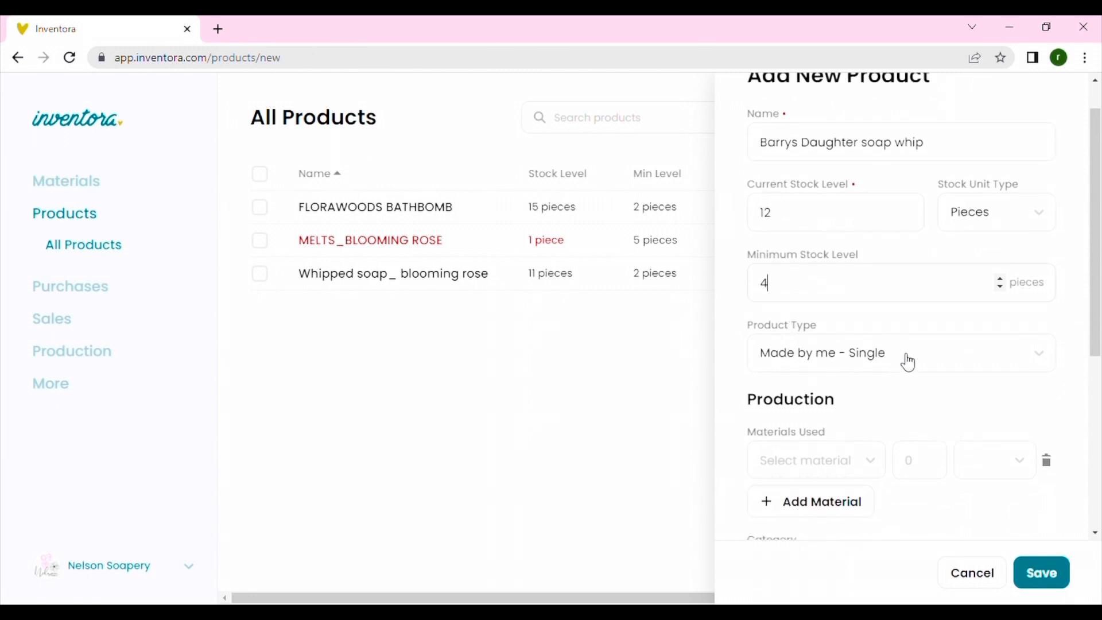
- Keep the product type Made by me - Single and choose Heirloom soap whip as the first material used
{"action": "scroll", "coordinate": [908, 362], "scroll_direction": "down", "scroll_amount": 1}
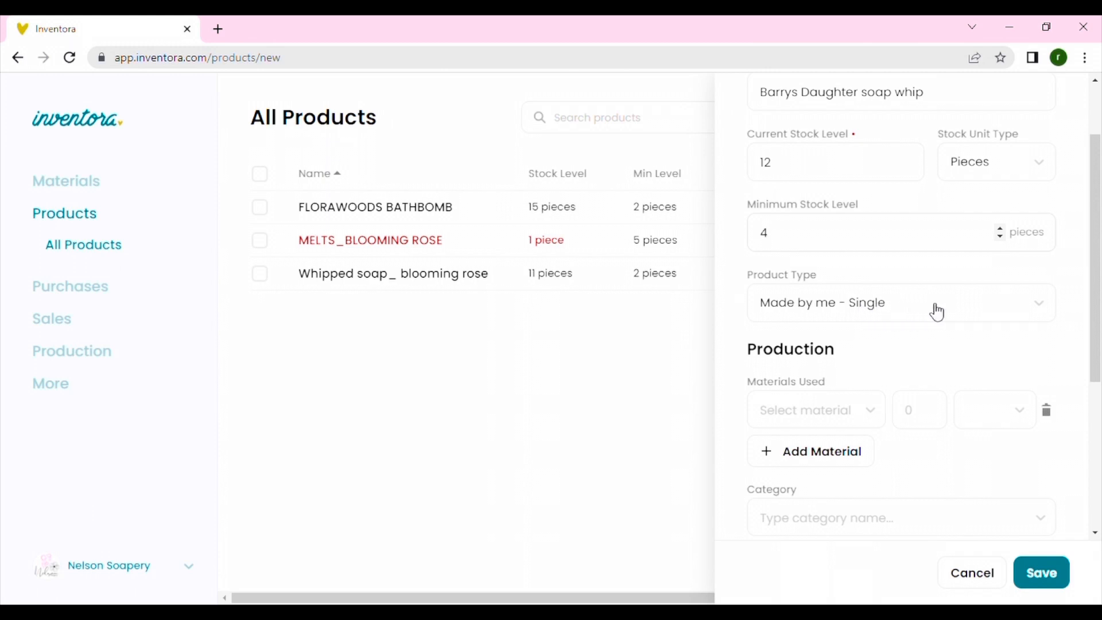
{"action": "scroll", "coordinate": [937, 313], "scroll_direction": "down", "scroll_amount": 1}
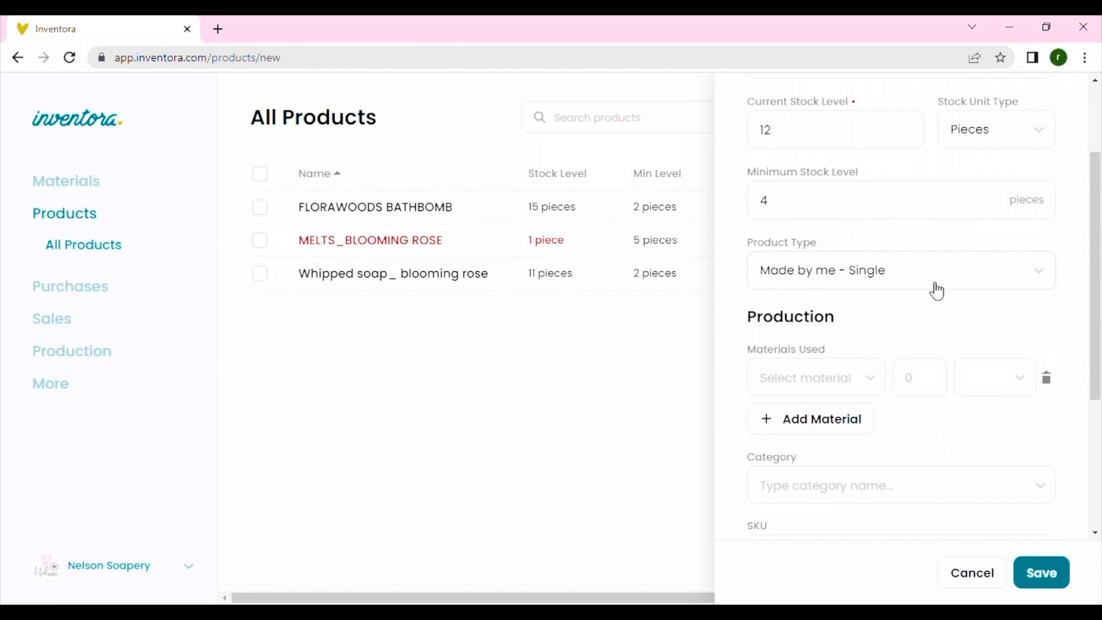
{"action": "scroll", "coordinate": [854, 387], "scroll_direction": "down", "scroll_amount": 1}
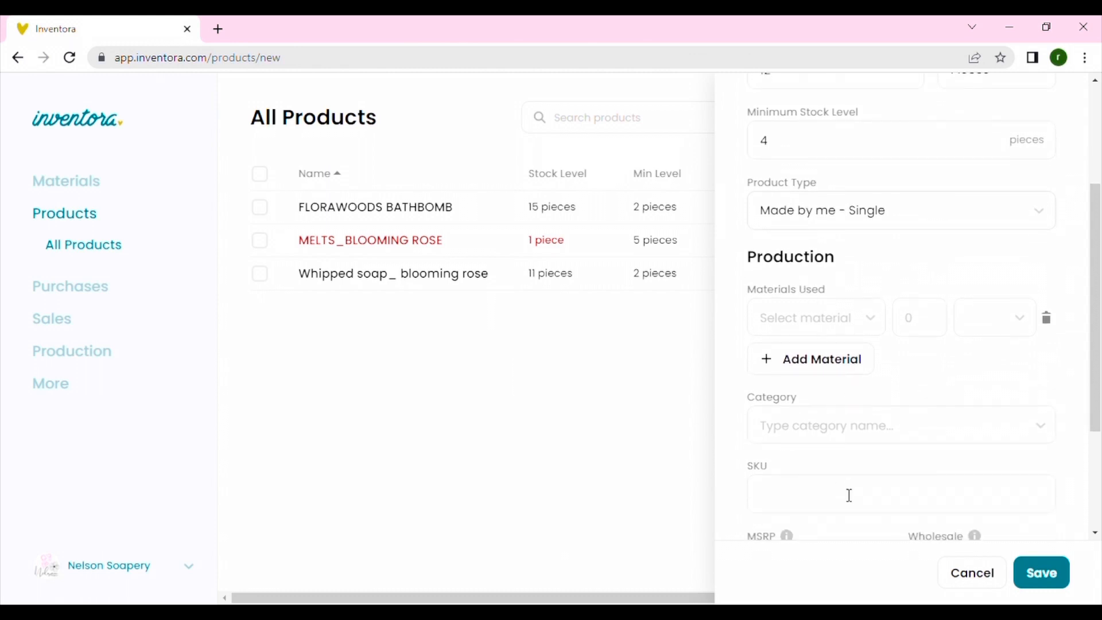
{"action": "scroll", "coordinate": [849, 495], "scroll_direction": "down", "scroll_amount": 1}
{"action": "scroll", "coordinate": [849, 495], "scroll_direction": "up", "scroll_amount": 1}
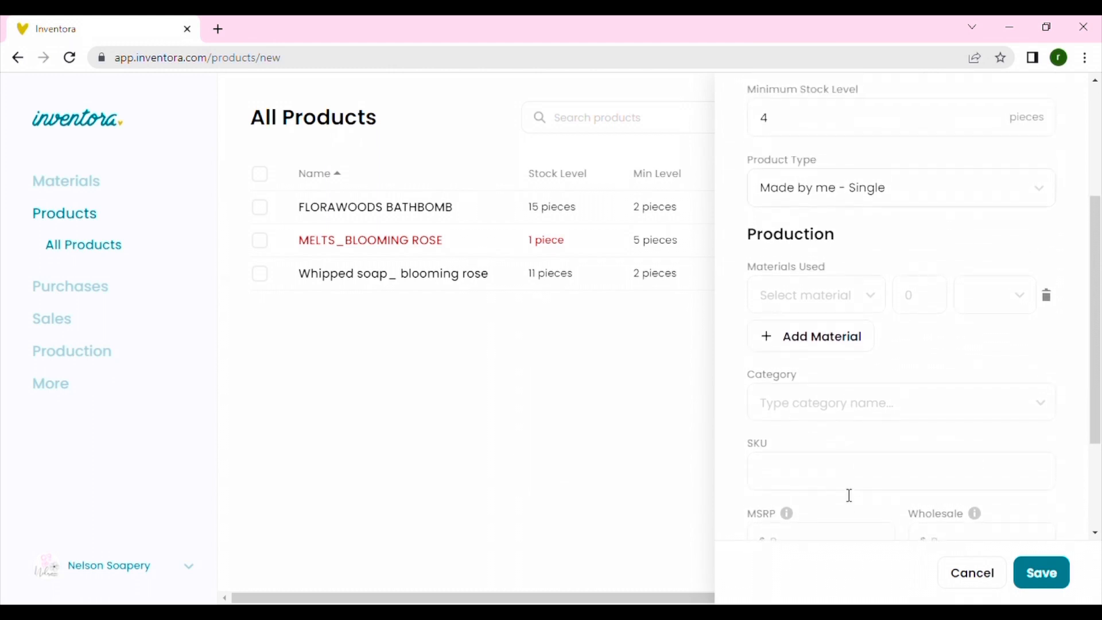
{"action": "left_click", "coordinate": [849, 301]}
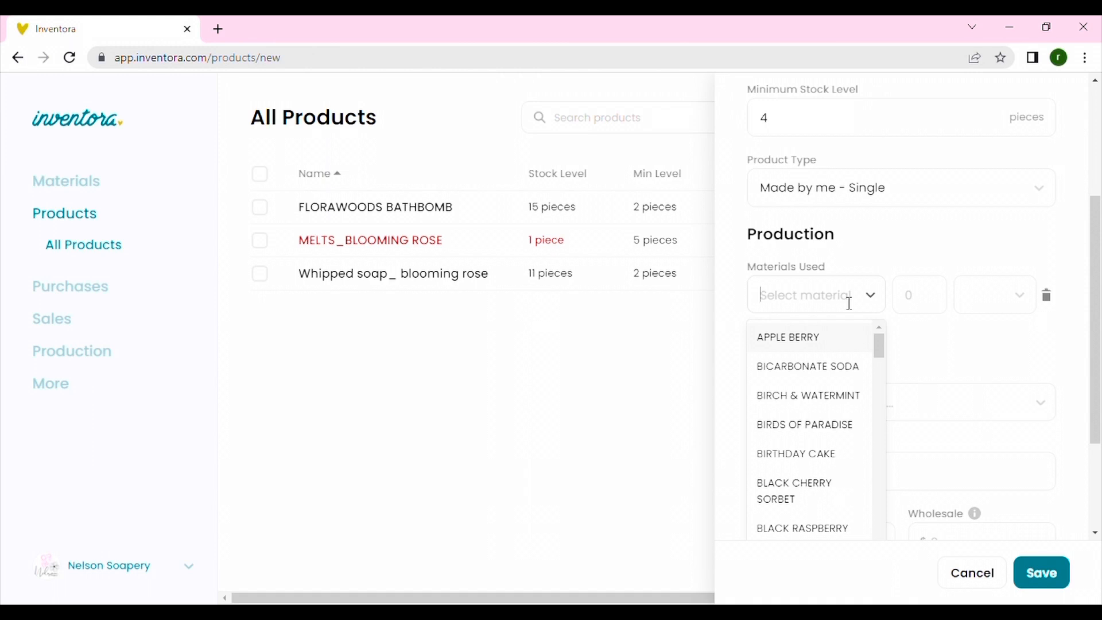
{"action": "type", "text": "soap"}
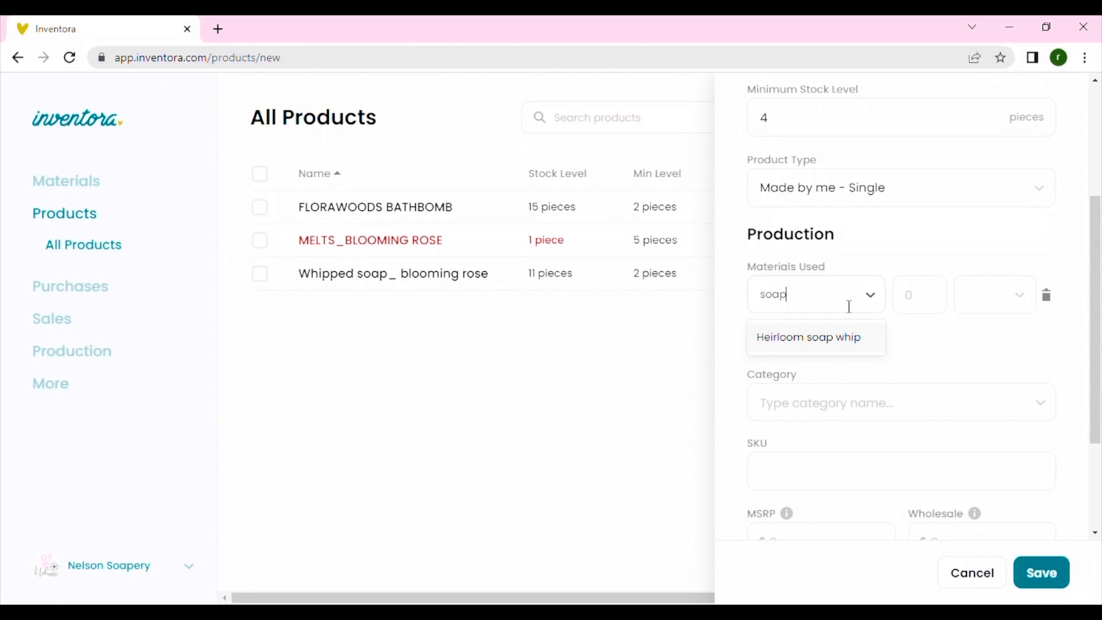
{"action": "left_click", "coordinate": [836, 343]}
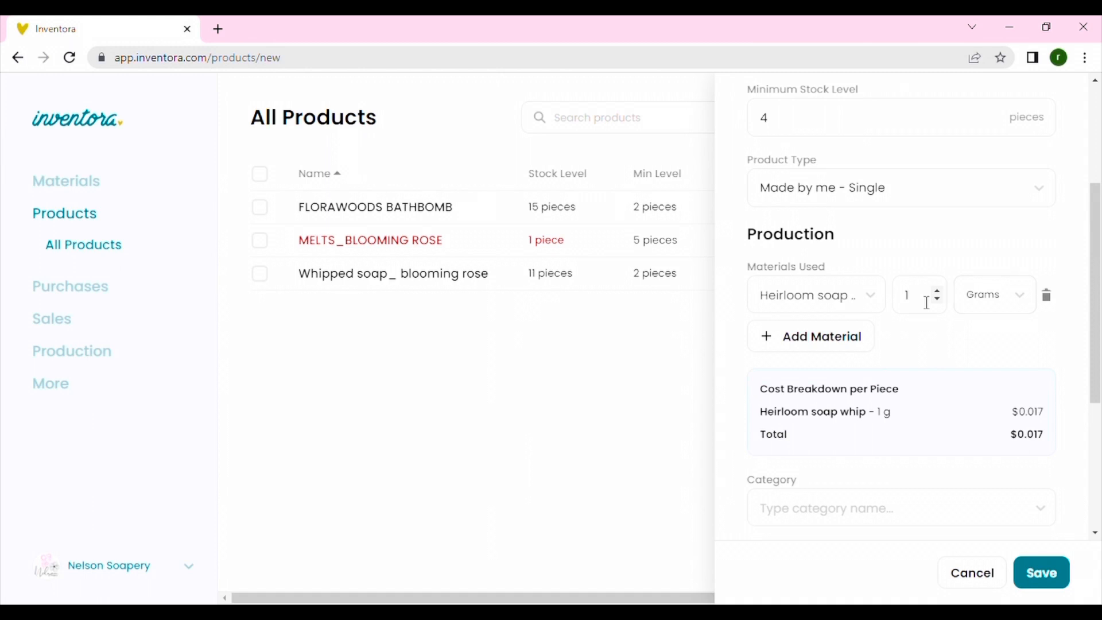
- Set the amount of Heirloom soap whip used in the product to 170 grams
{"action": "key", "text": "BackSpace"}
{"action": "type", "text": "200"}
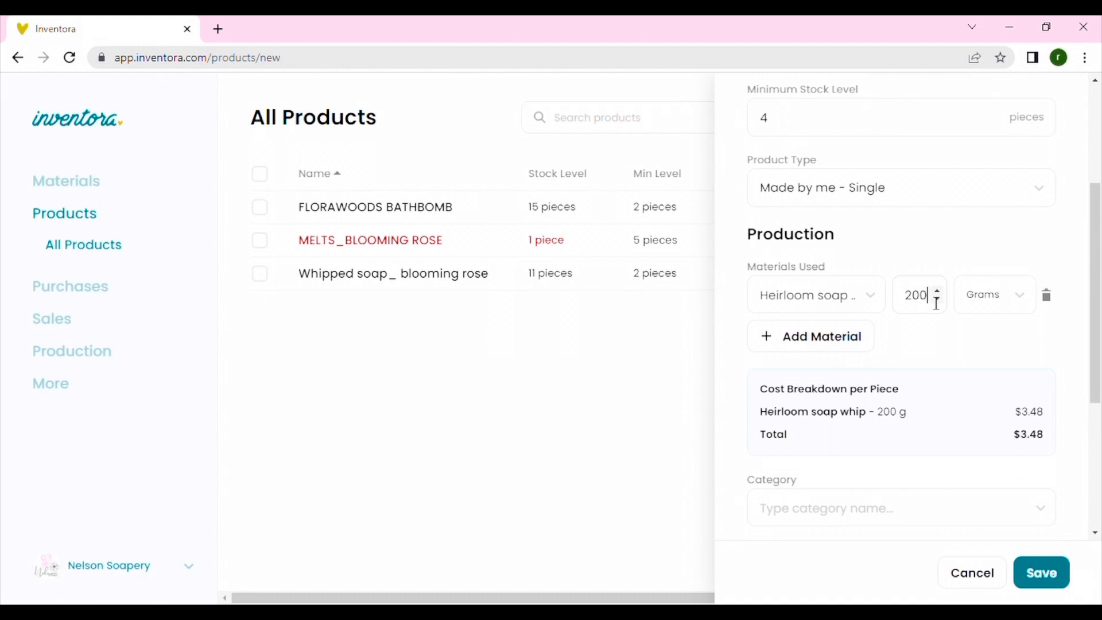
{"action": "left_click_drag", "start_coordinate": [930, 300], "coordinate": [896, 304]}
{"action": "type", "text": "170"}
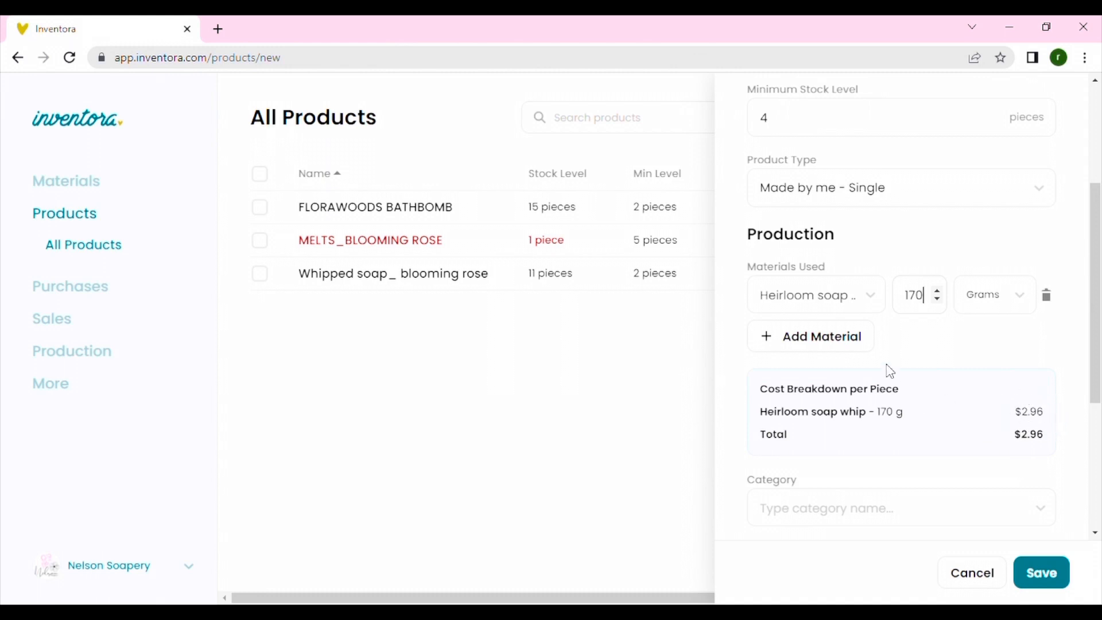
- Add JOJOBA OIL as the second material used, with a quantity of 20 milliliters
{"action": "left_click", "coordinate": [824, 343]}
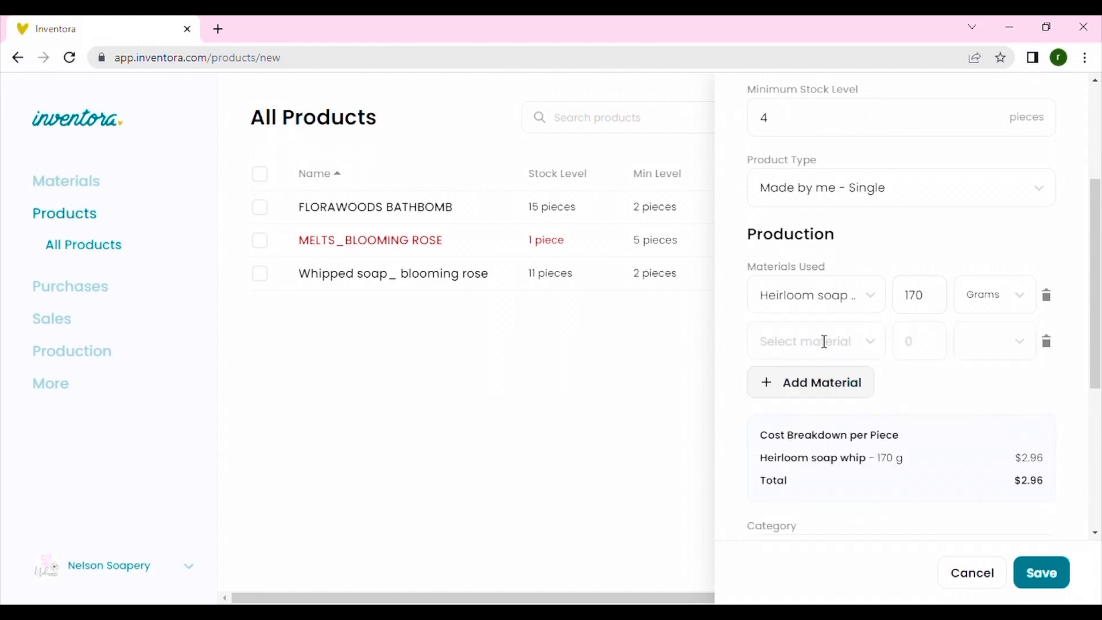
{"action": "left_click", "coordinate": [824, 343]}
{"action": "type", "text": "jojo"}
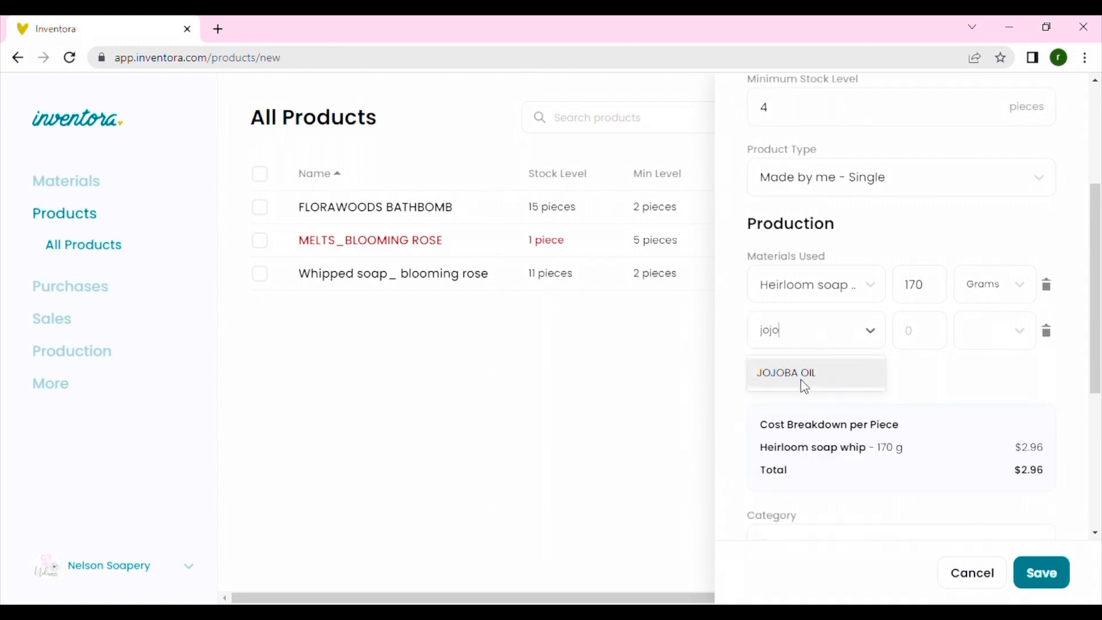
{"action": "left_click", "coordinate": [803, 381]}
{"action": "double_click", "coordinate": [928, 341]}
{"action": "key", "text": "BackSpace"}
{"action": "type", "text": "20"}
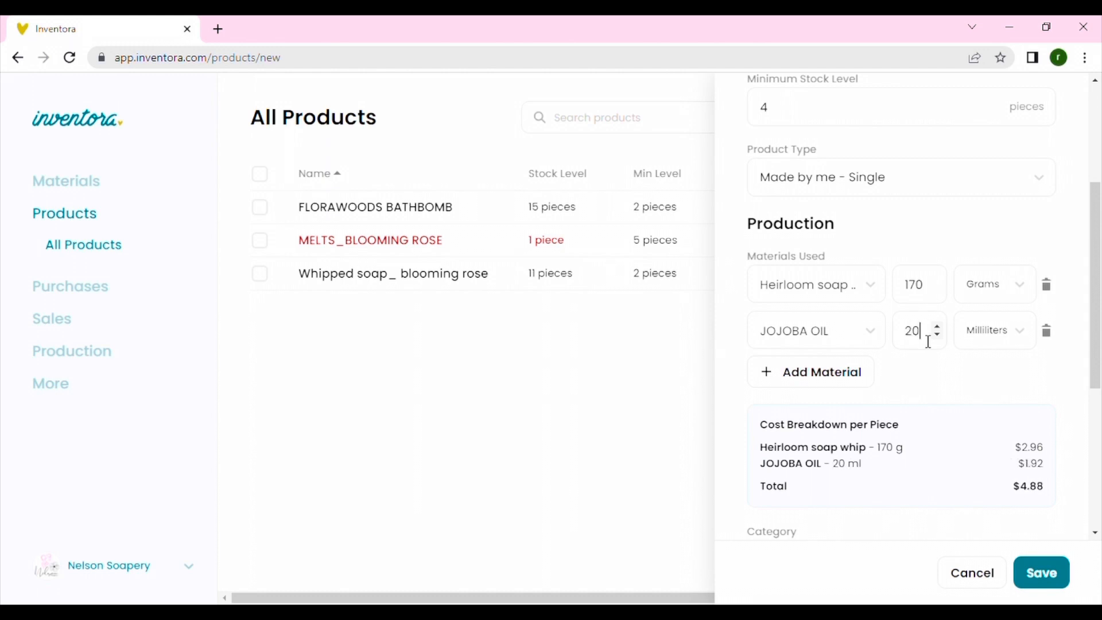
- Add SWEET ALMOND OIL as the third material used, with a quantity of 10 milliliters
{"action": "left_click", "coordinate": [843, 382]}
{"action": "left_click", "coordinate": [840, 383]}
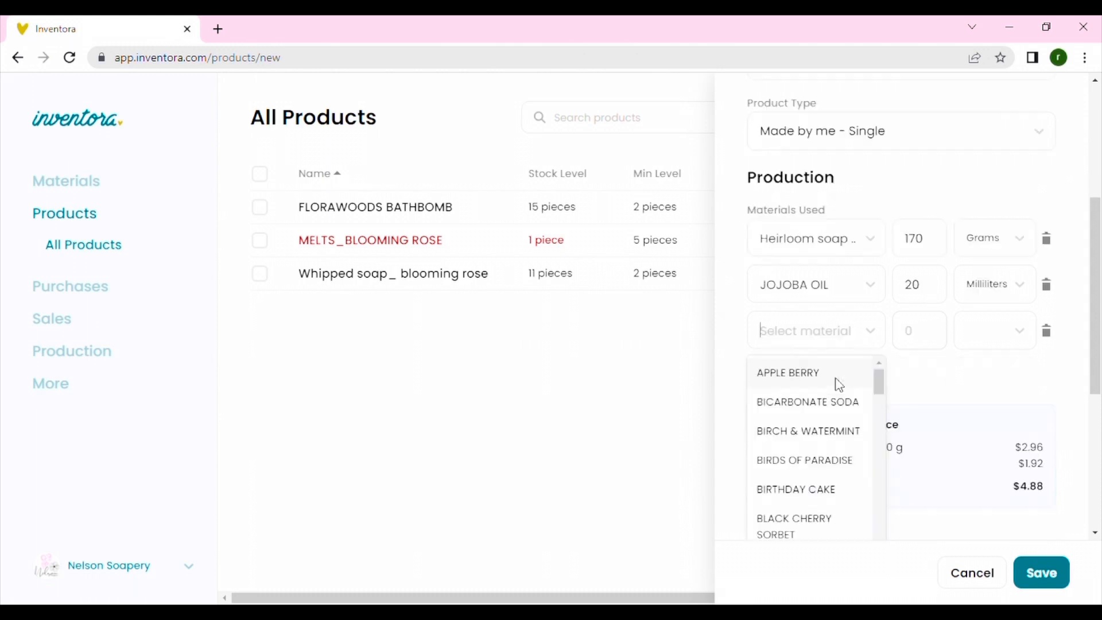
{"action": "type", "text": "sweet"}
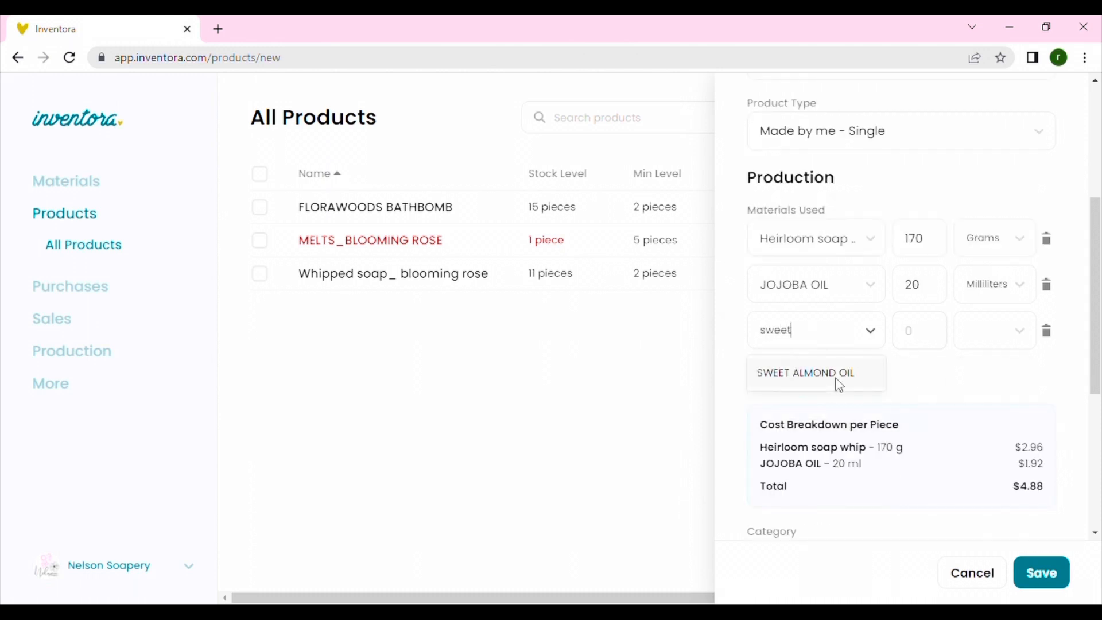
{"action": "type", "text": "alm"}
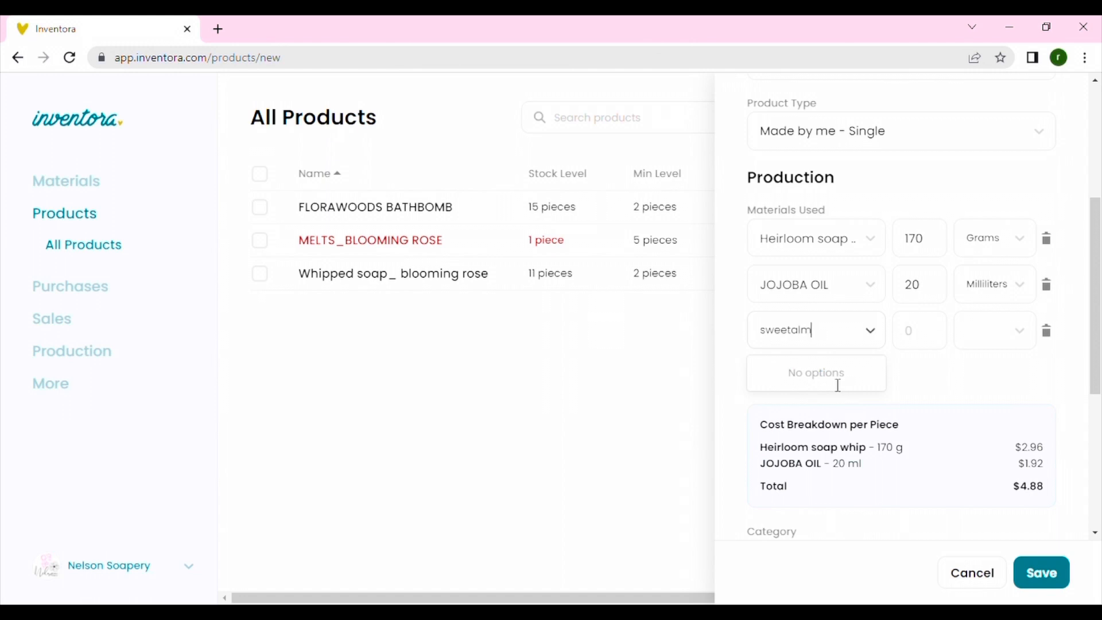
{"action": "key", "text": "BackSpace"}
{"action": "key", "text": "BackSpace"}
{"action": "key", "text": "BackSpace"}
{"action": "key", "text": "BackSpace"}
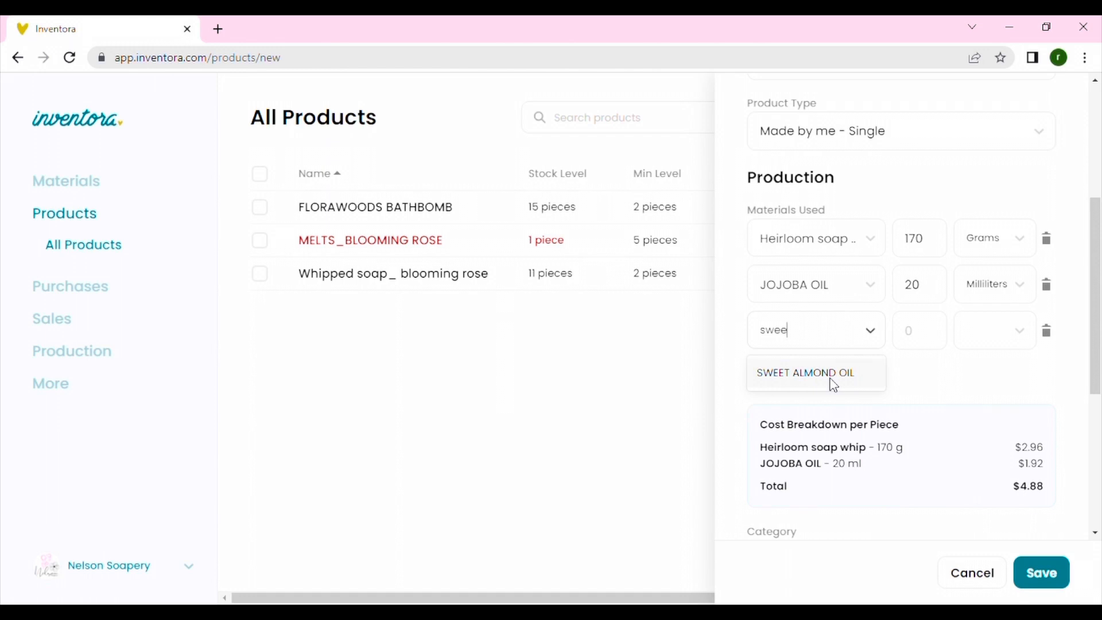
{"action": "left_click", "coordinate": [832, 384]}
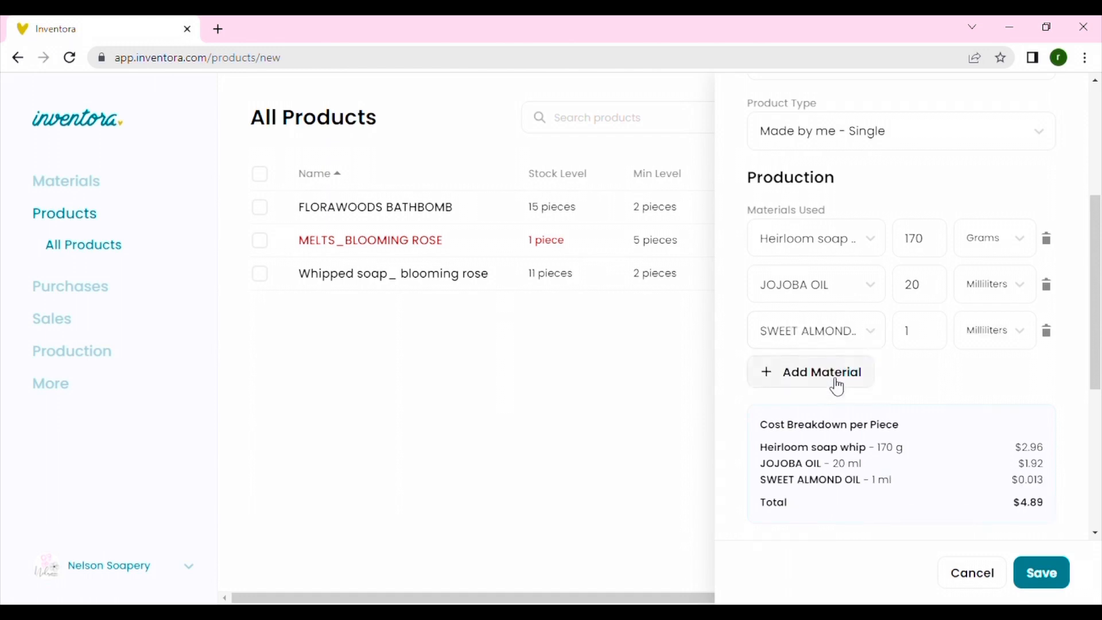
{"action": "left_click", "coordinate": [924, 339]}
{"action": "type", "text": "0"}
- Add BLUEBERRY COBBLER as the fourth material with 10 milliliters, and add another empty material row
{"action": "left_click", "coordinate": [834, 386]}
{"action": "left_click", "coordinate": [826, 383]}
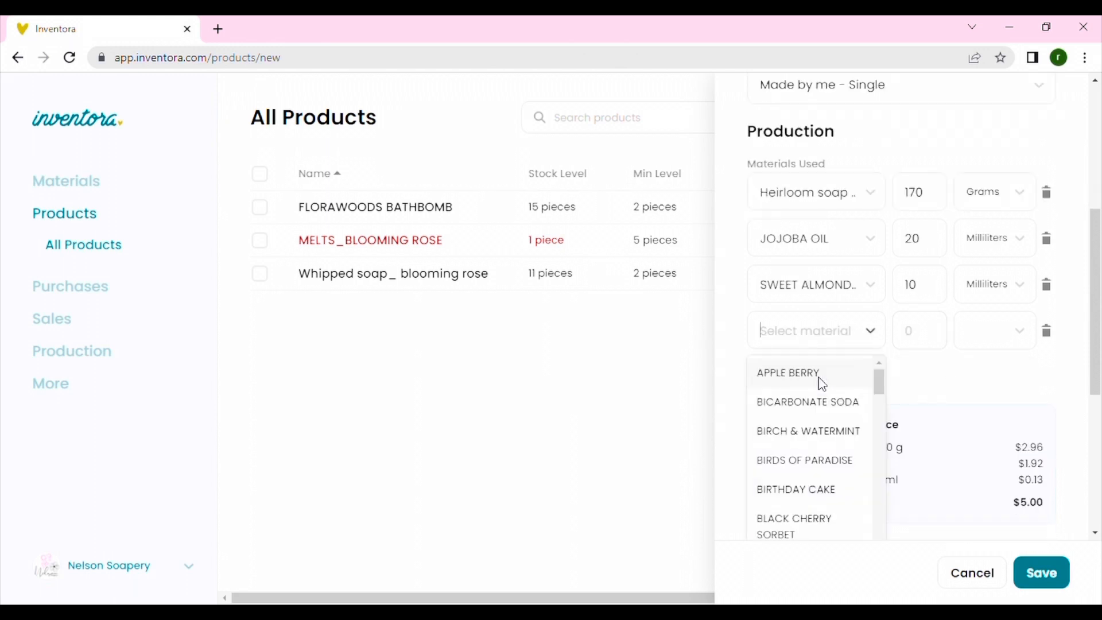
{"action": "type", "text": "blue"}
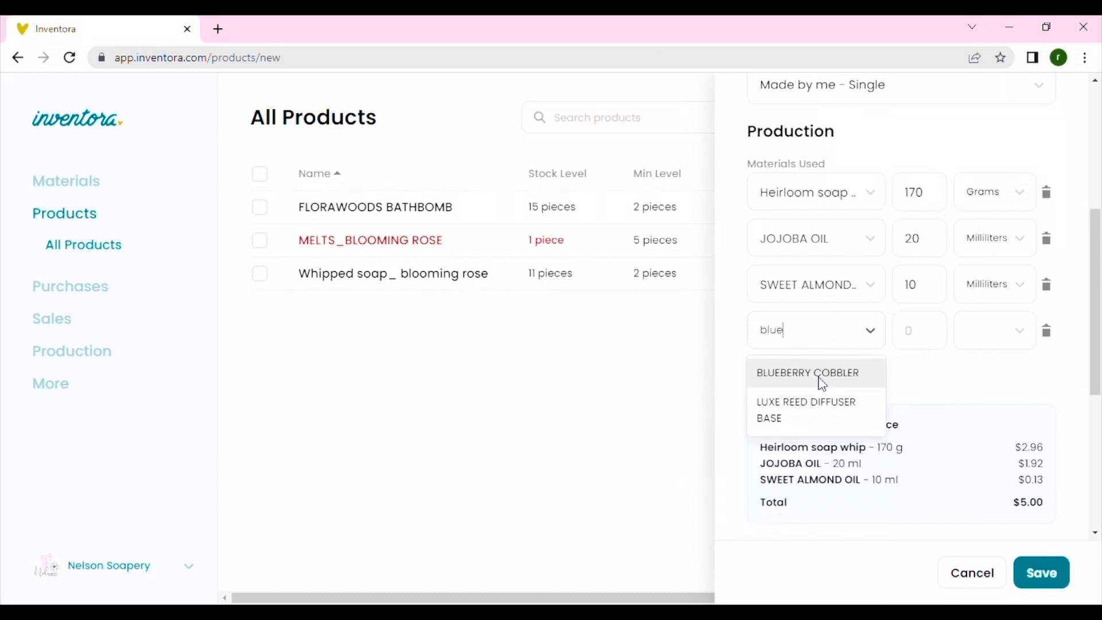
{"action": "left_click", "coordinate": [823, 383]}
{"action": "left_click", "coordinate": [826, 384]}
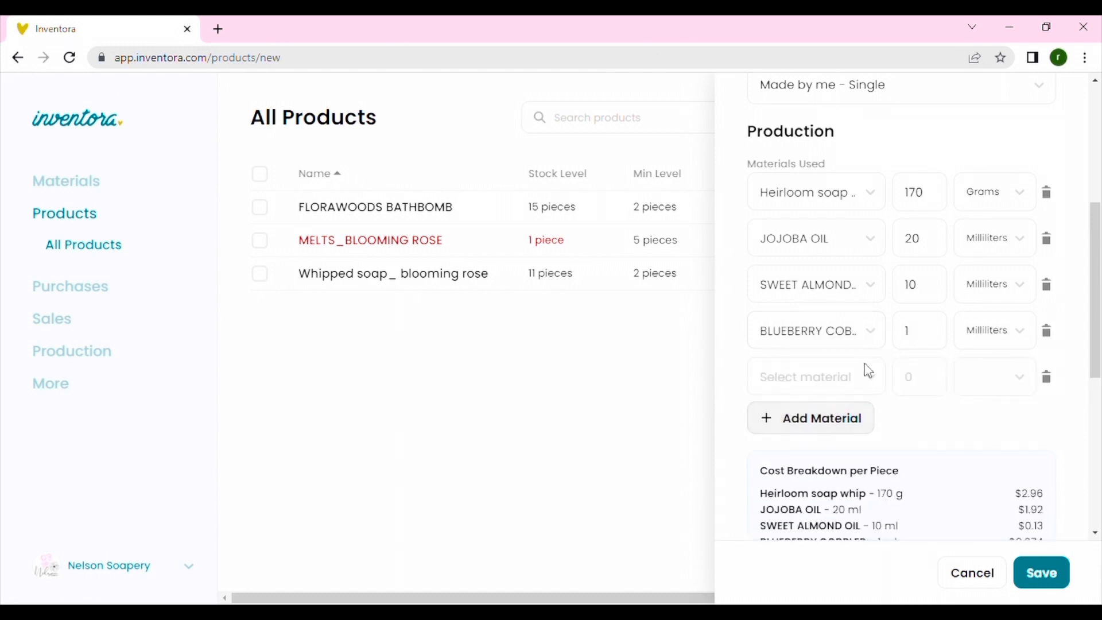
{"action": "left_click", "coordinate": [937, 340]}
{"action": "key", "text": "BackSpace"}
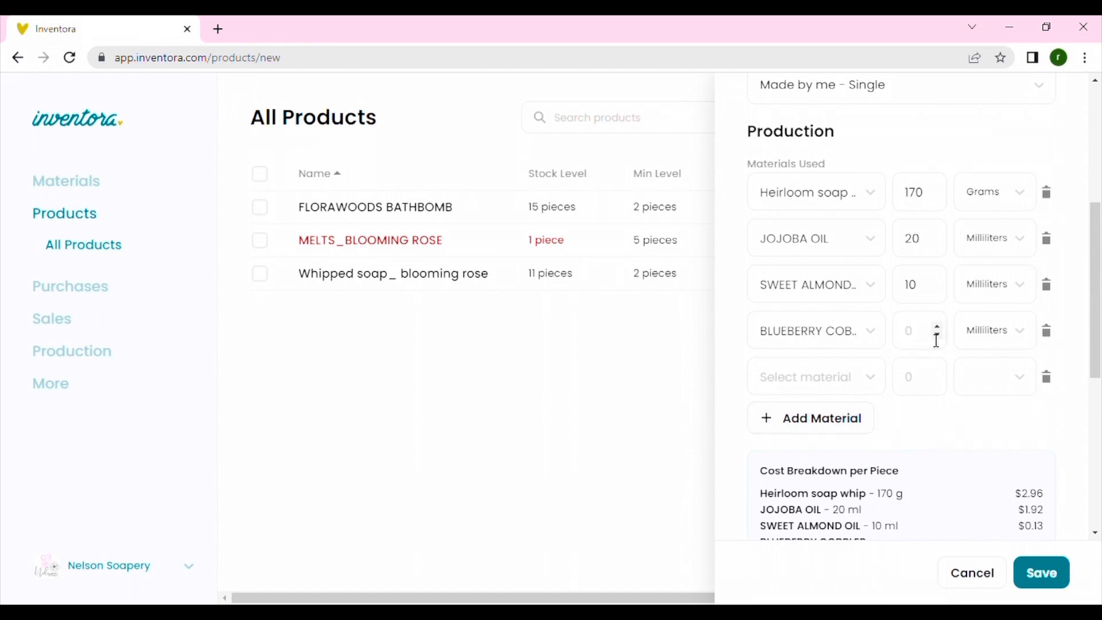
{"action": "type", "text": "10"}
{"action": "left_click", "coordinate": [934, 341]}
- Reduce the quantities of both SWEET ALMOND OIL and BLUEBERRY COBBLER to 5 milliliters each
{"action": "left_click", "coordinate": [924, 294]}
{"action": "key", "text": "BackSpace"}
{"action": "key", "text": "BackSpace"}
{"action": "type", "text": "5"}
{"action": "left_click", "coordinate": [926, 332]}
{"action": "key", "text": "BackSpace"}
{"action": "key", "text": "BackSpace"}
{"action": "type", "text": "5"}
- Choose Containers 250g as the material in the empty row, keeping the quantity at 1 piece
{"action": "scroll", "coordinate": [966, 380], "scroll_direction": "down", "scroll_amount": 2}
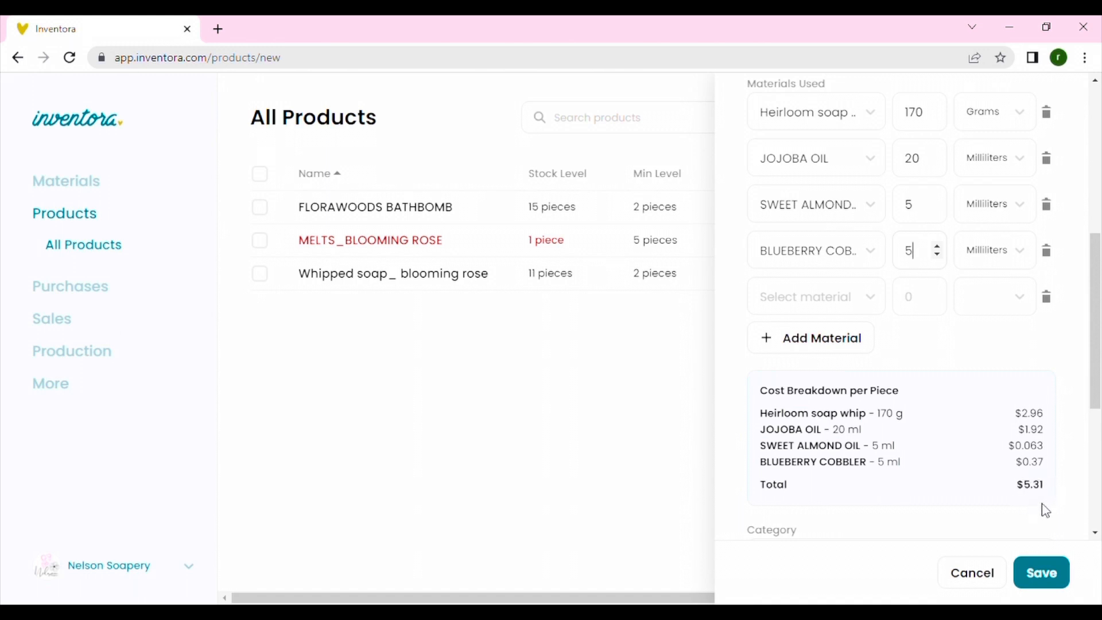
{"action": "scroll", "coordinate": [968, 326], "scroll_direction": "up", "scroll_amount": 1}
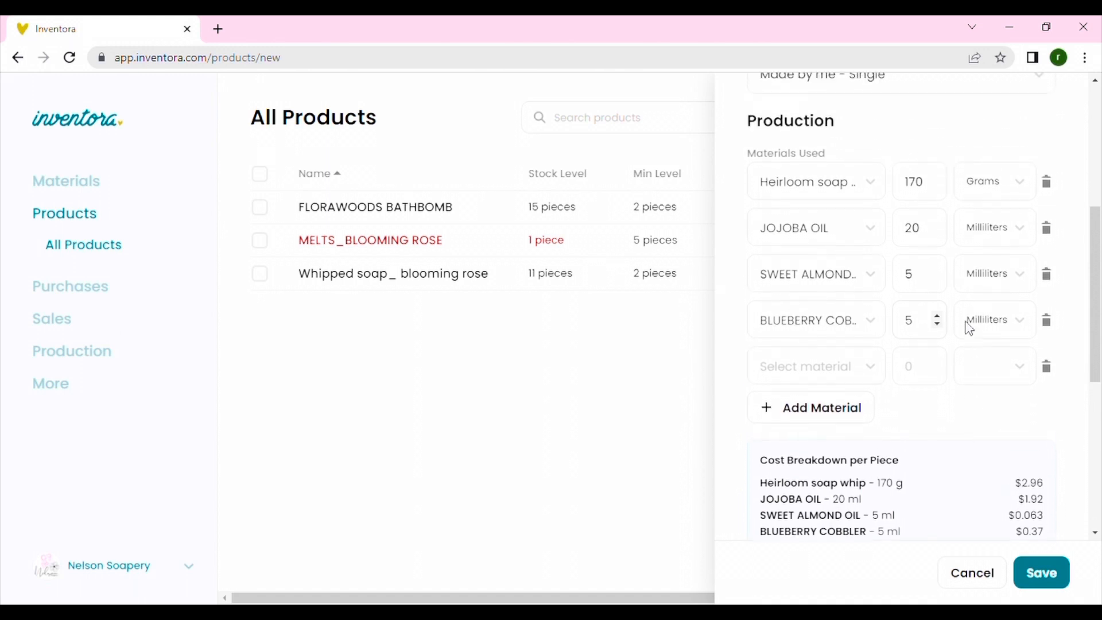
{"action": "scroll", "coordinate": [969, 328], "scroll_direction": "down", "scroll_amount": 1}
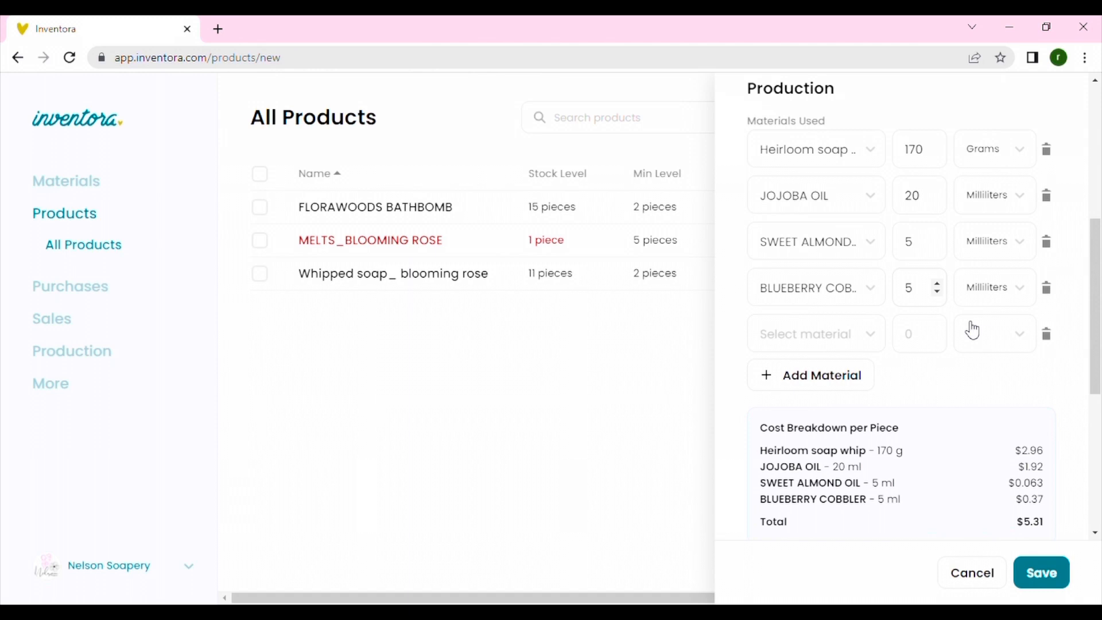
{"action": "left_click", "coordinate": [869, 350]}
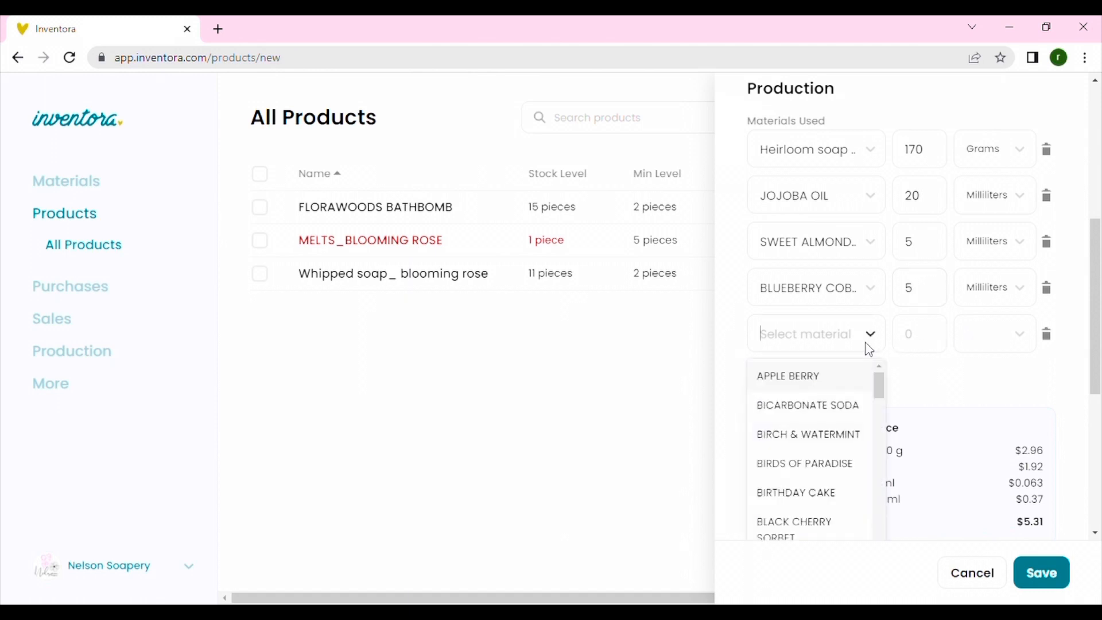
{"action": "type", "text": "cont"}
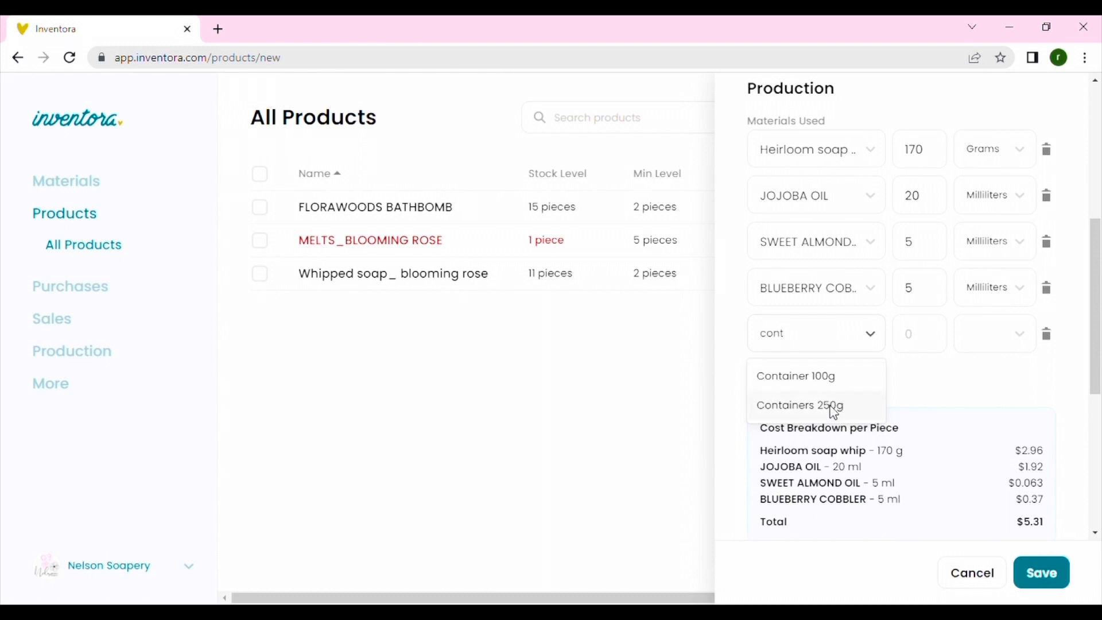
{"action": "left_click", "coordinate": [832, 407]}
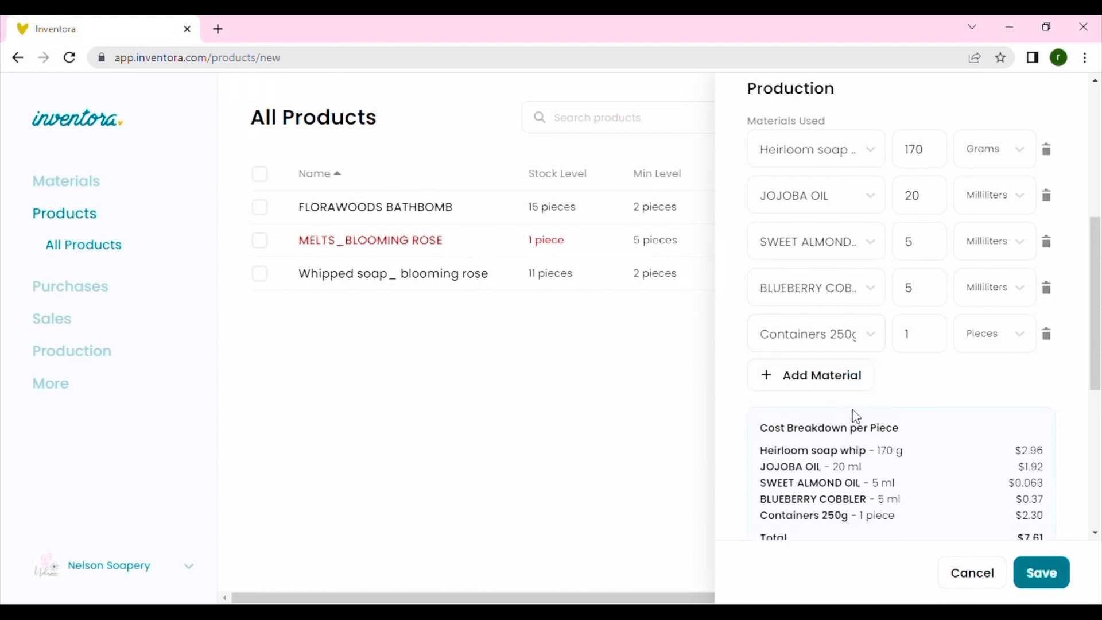
- Save the product and create it with the option that the pieces are already made and material levels adjusted
{"action": "scroll", "coordinate": [924, 443], "scroll_direction": "down", "scroll_amount": 2}
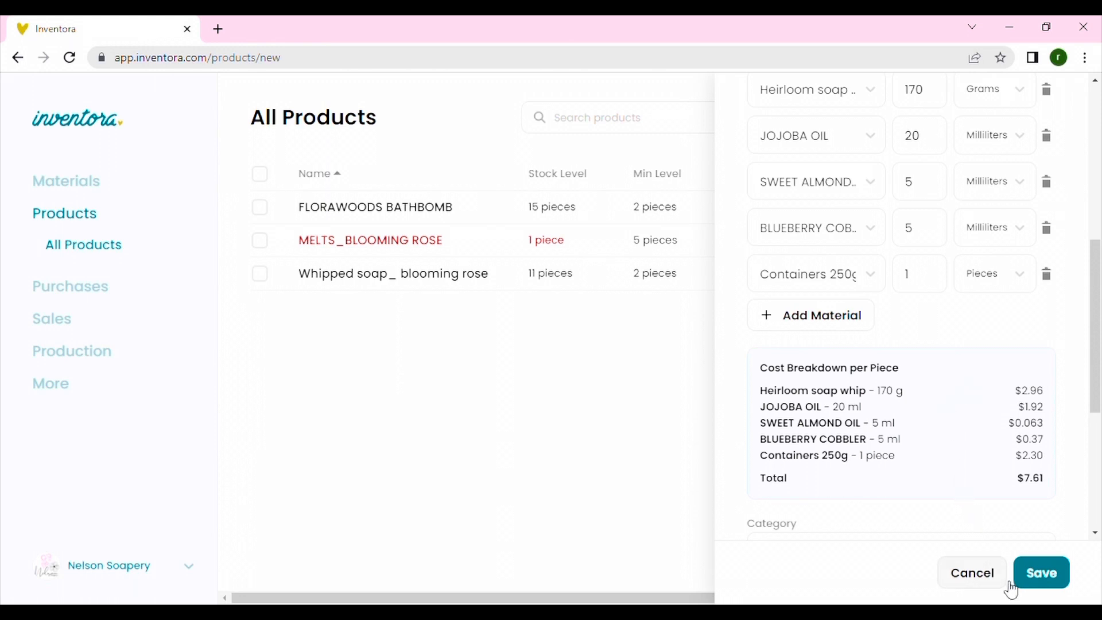
{"action": "left_click", "coordinate": [1042, 576]}
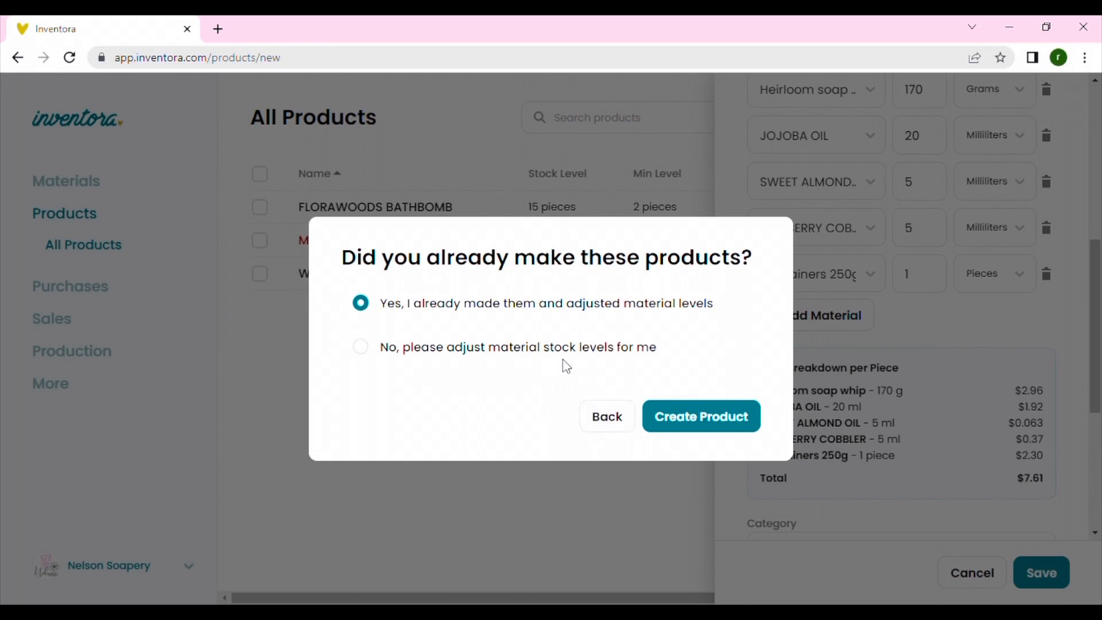
{"action": "left_click", "coordinate": [702, 422]}
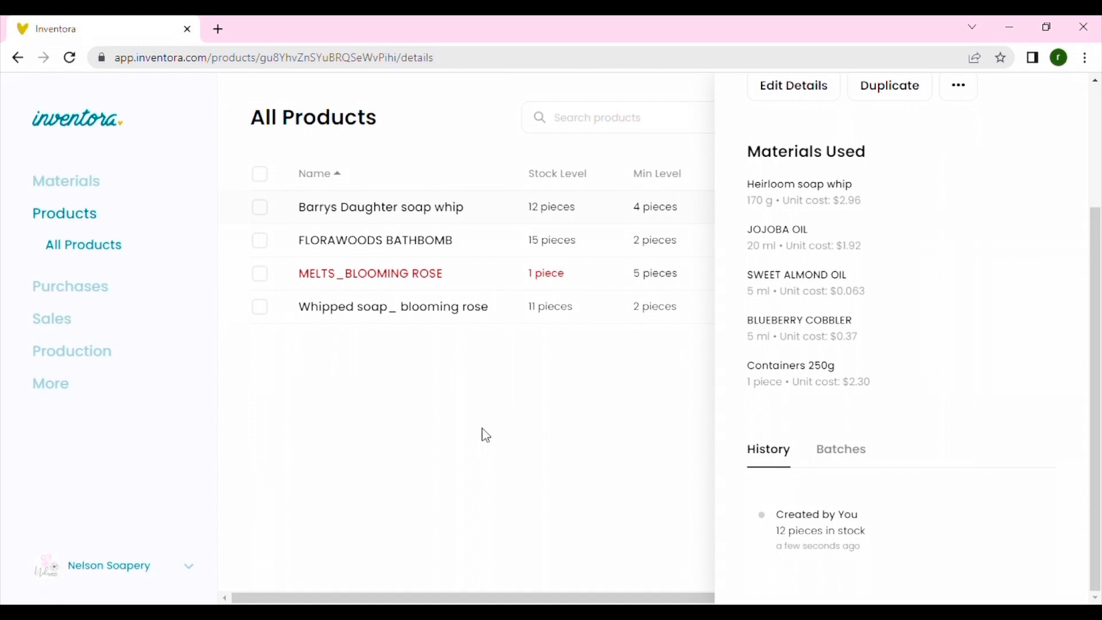
- Open the account's update history, and go to the list of all sales
{"action": "left_click_drag", "start_coordinate": [479, 306], "coordinate": [206, 394]}
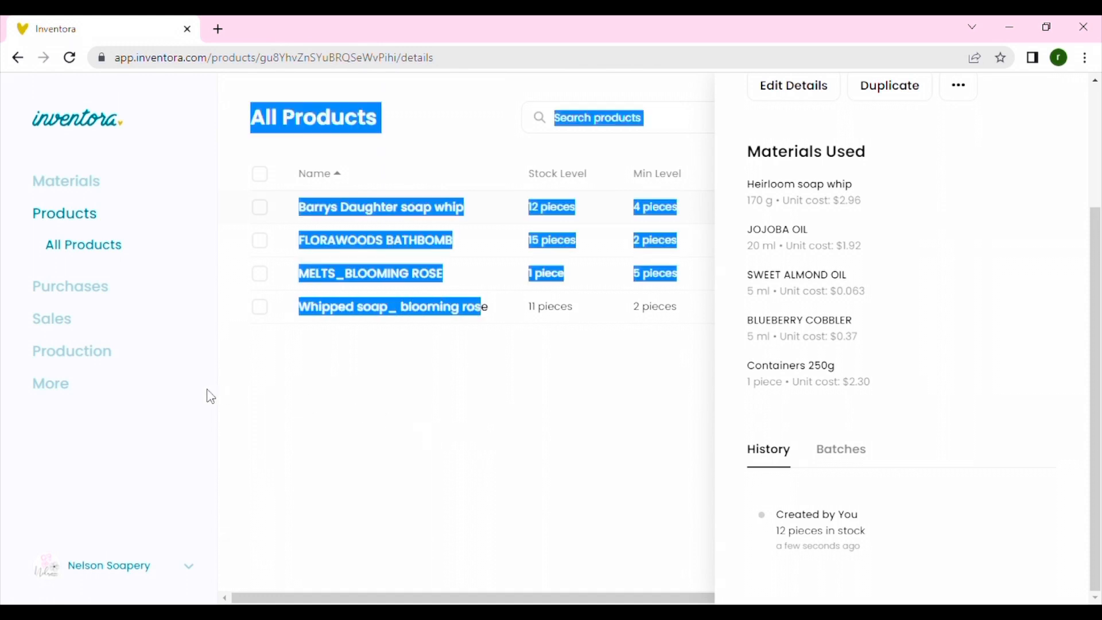
{"action": "left_click", "coordinate": [65, 396]}
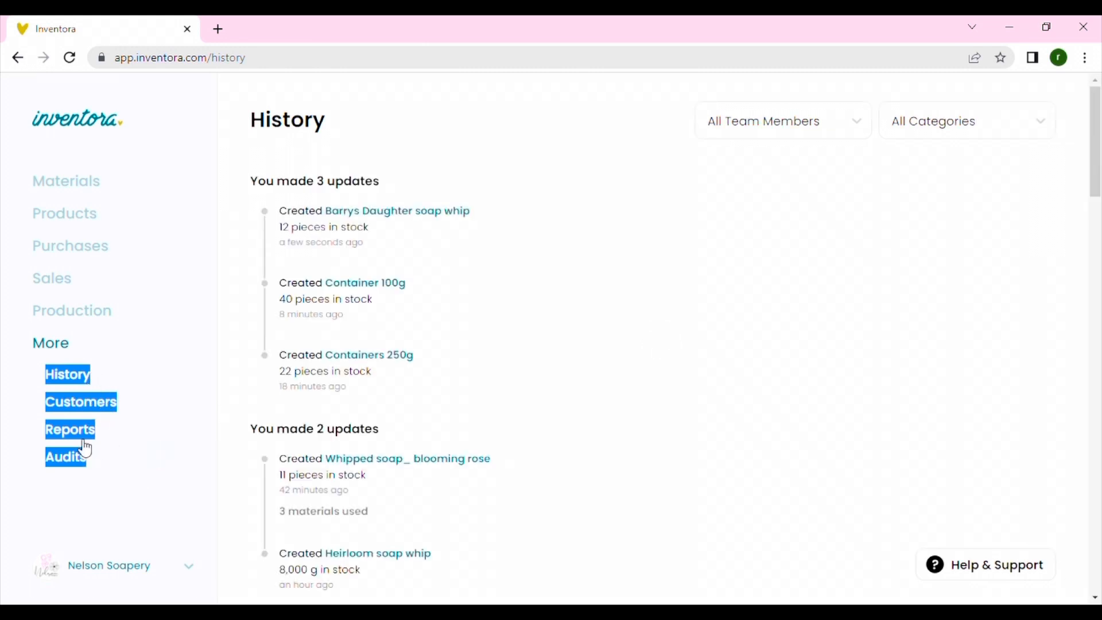
{"action": "left_click", "coordinate": [150, 294]}
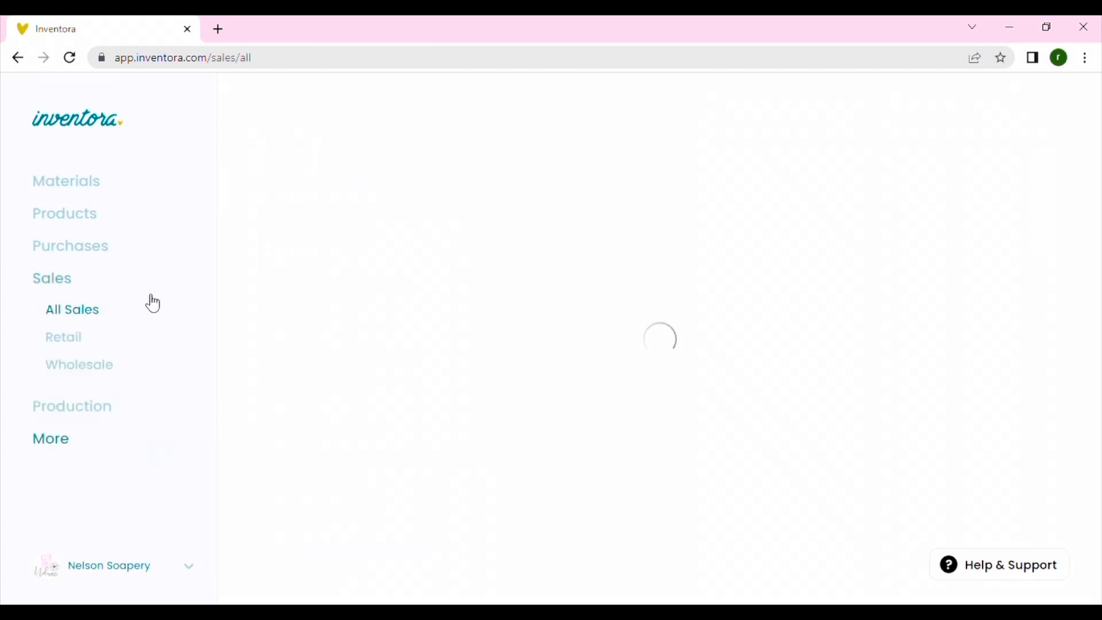